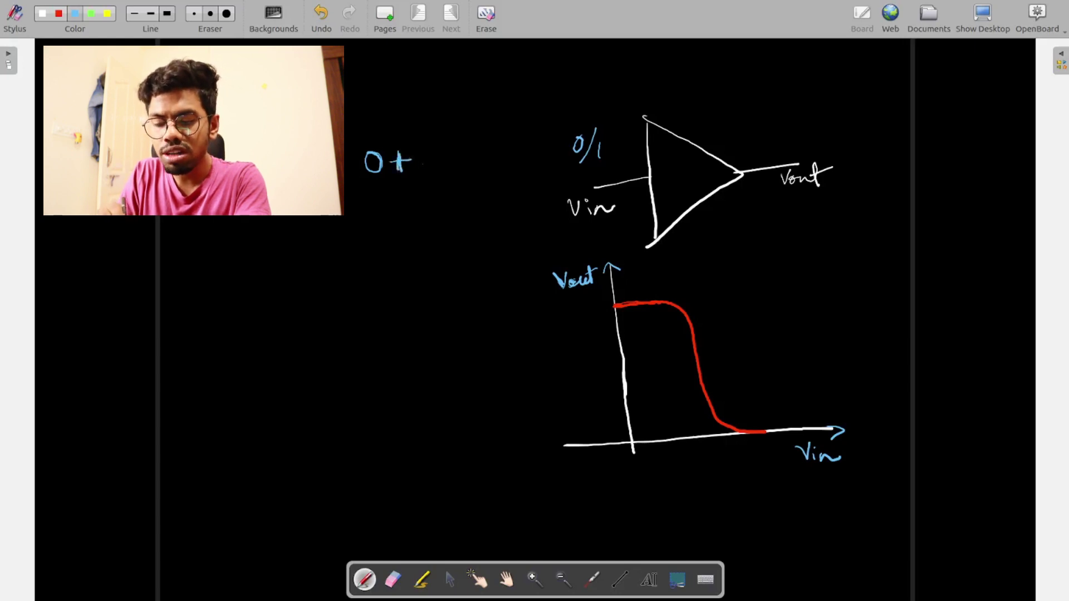
- Finish the '0 t .3' note, underline .3, and mark the .3 point on the Vin axis
drag(430, 149, 444, 163)
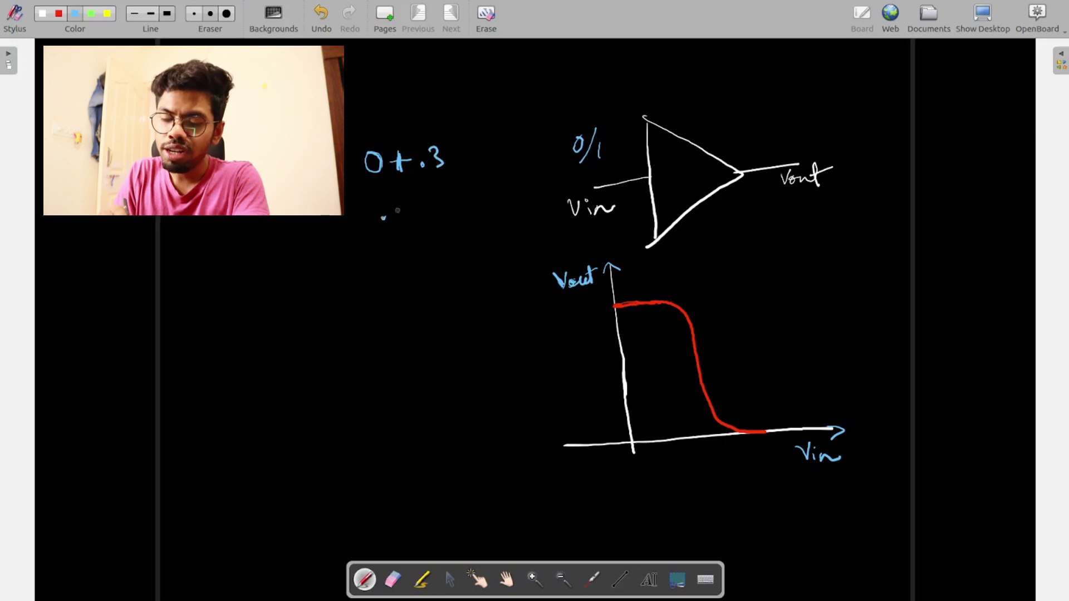
drag(380, 235, 417, 227)
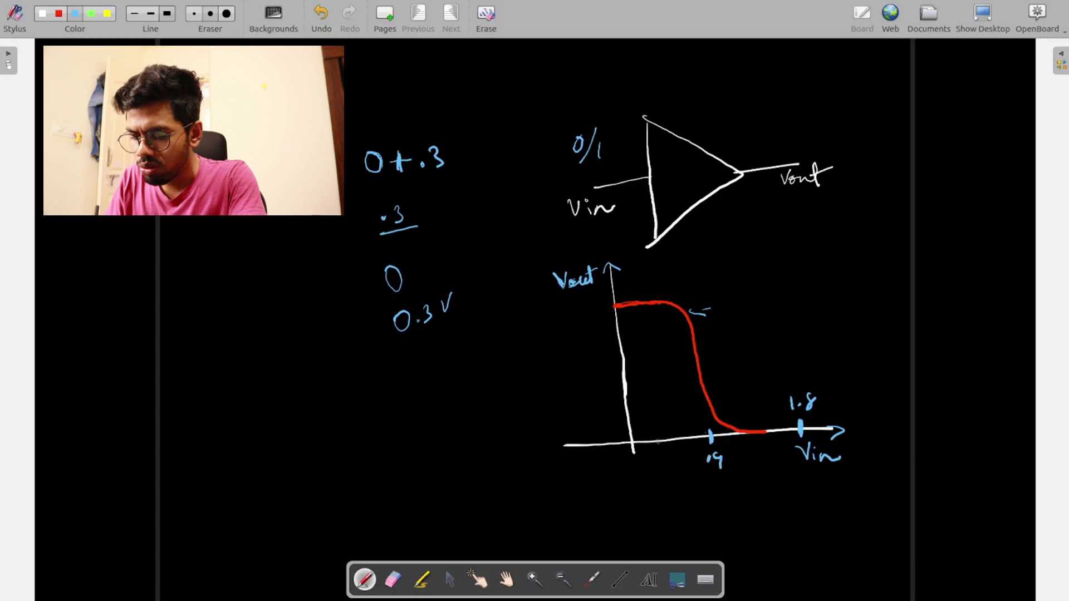
drag(658, 437, 659, 445)
drag(656, 454, 666, 482)
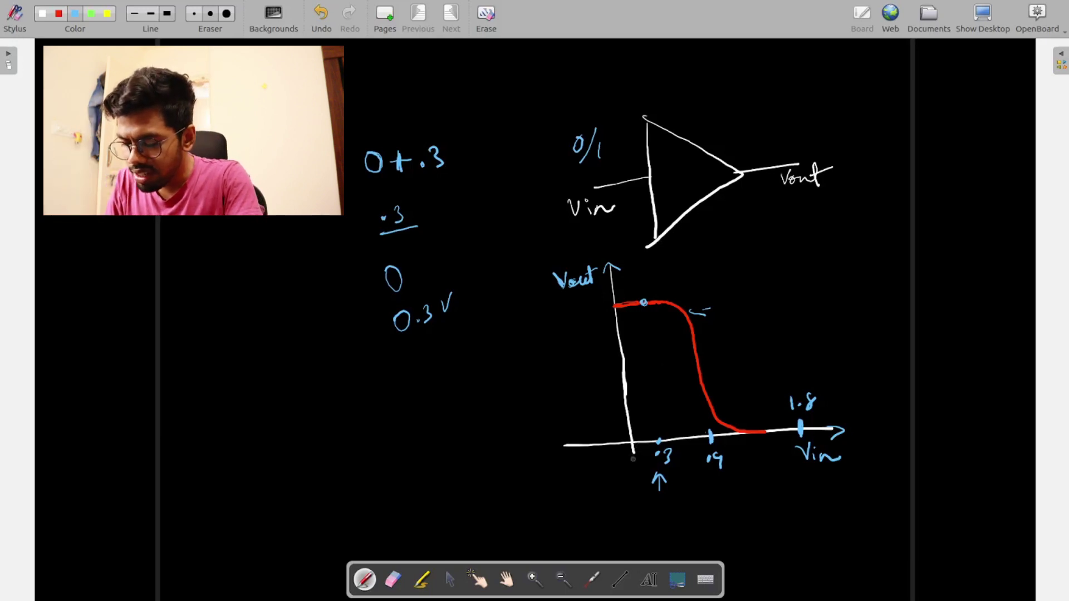
- Draw a bracket spanning 0 to .9 beneath the Vin axis
mouse_move(635, 499)
mouse_down()
mouse_move(685, 497)
mouse_move(712, 513)
mouse_move(636, 508)
mouse_move(640, 520)
mouse_move(713, 525)
mouse_move(713, 547)
mouse_up()
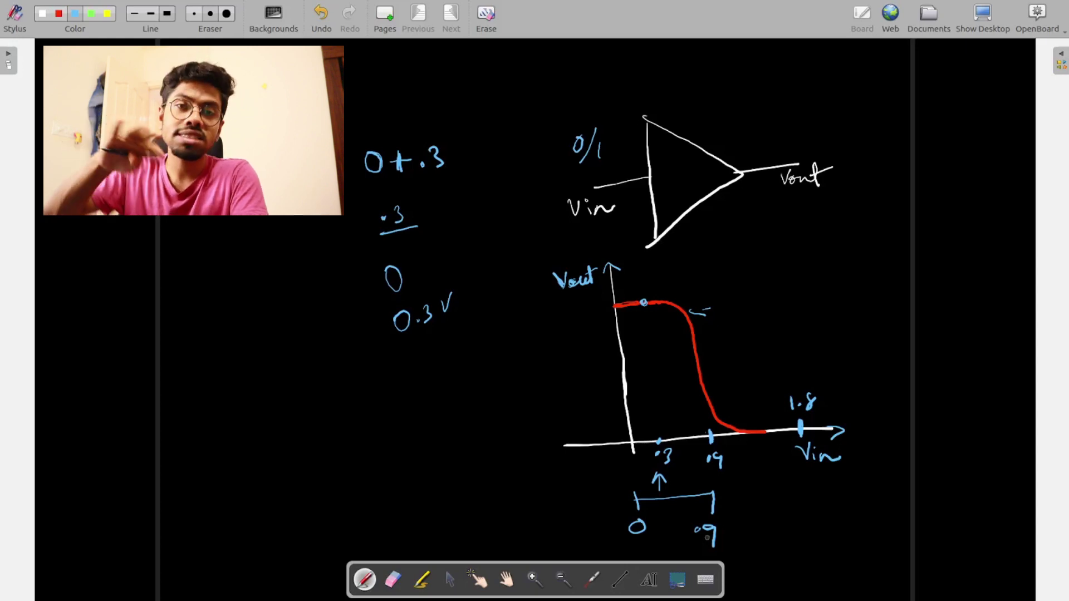
- Sketch a wavy line beside the 0 to .9 bracket on the whiteboard
mouse_move(749, 482)
mouse_down()
mouse_move(786, 505)
mouse_move(831, 491)
mouse_up()
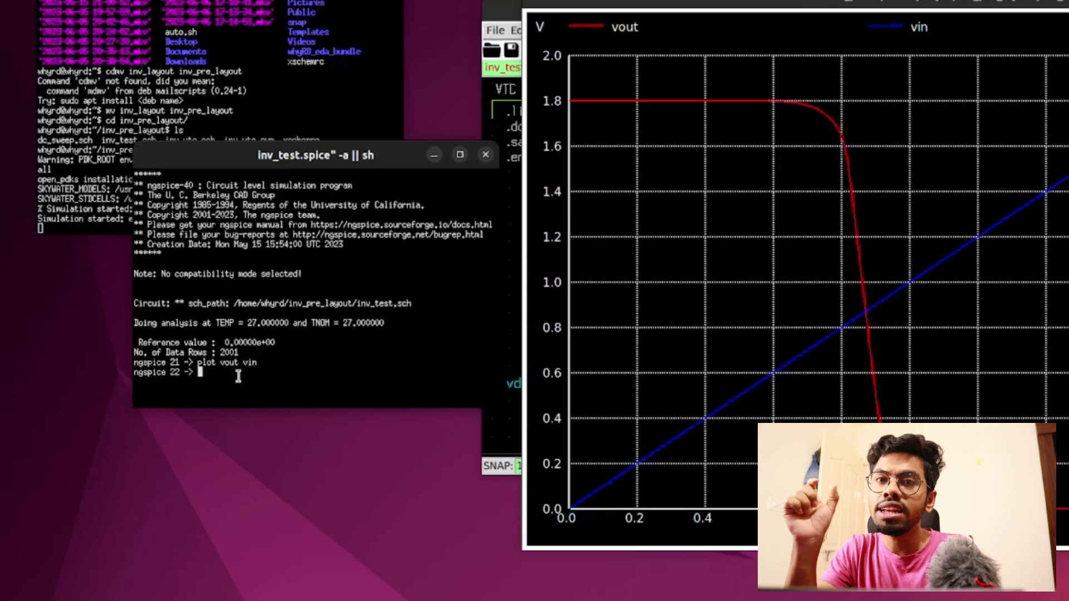
- Run 'plot deriv(vout)' to plot the inverter's gain curve
text(plot deriv(vout)
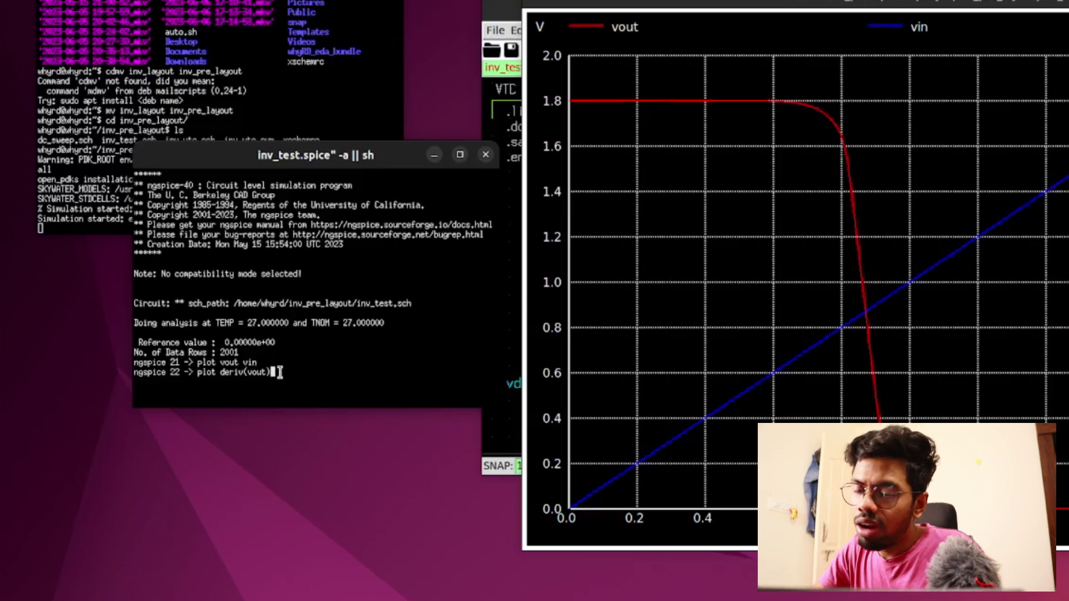
key(Return)
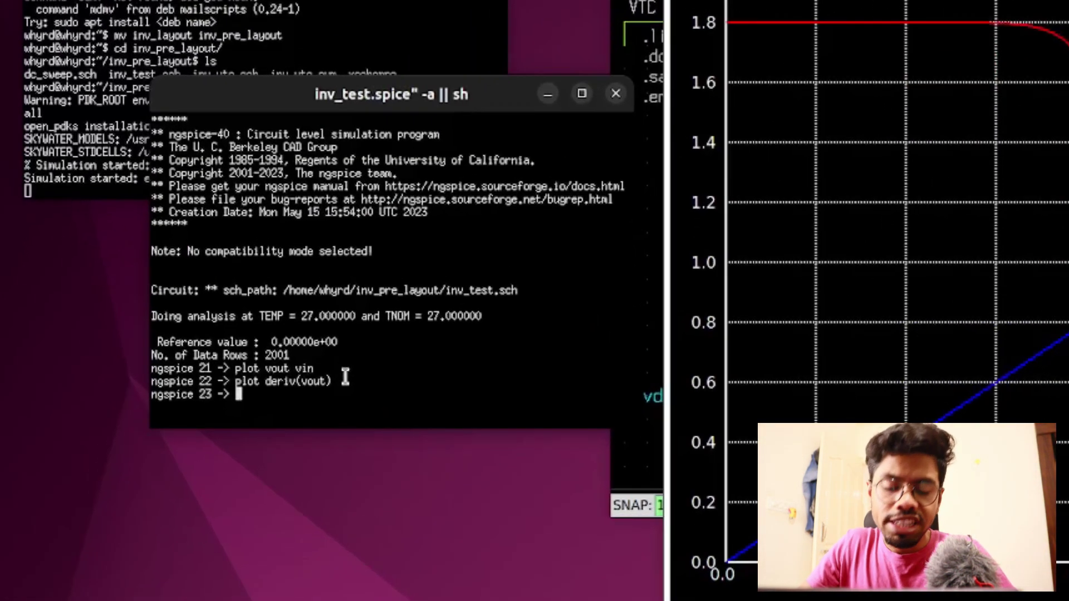
- Define the vector gain as abs(deriv(vout))>1 at the ngspice prompt
text(let )
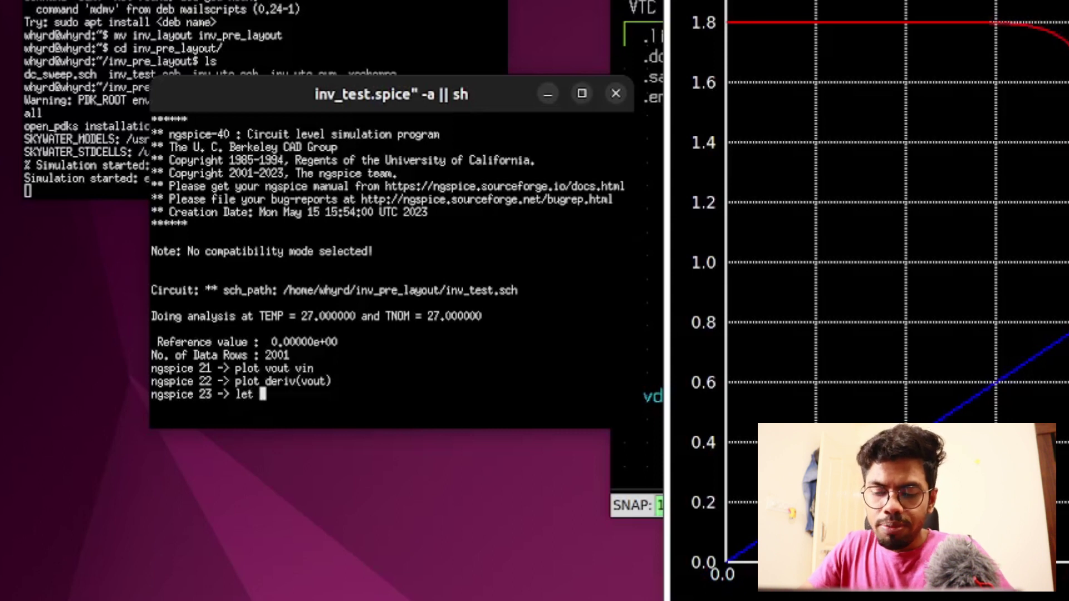
text(gain)
key(BackSpace)
text(=abs)
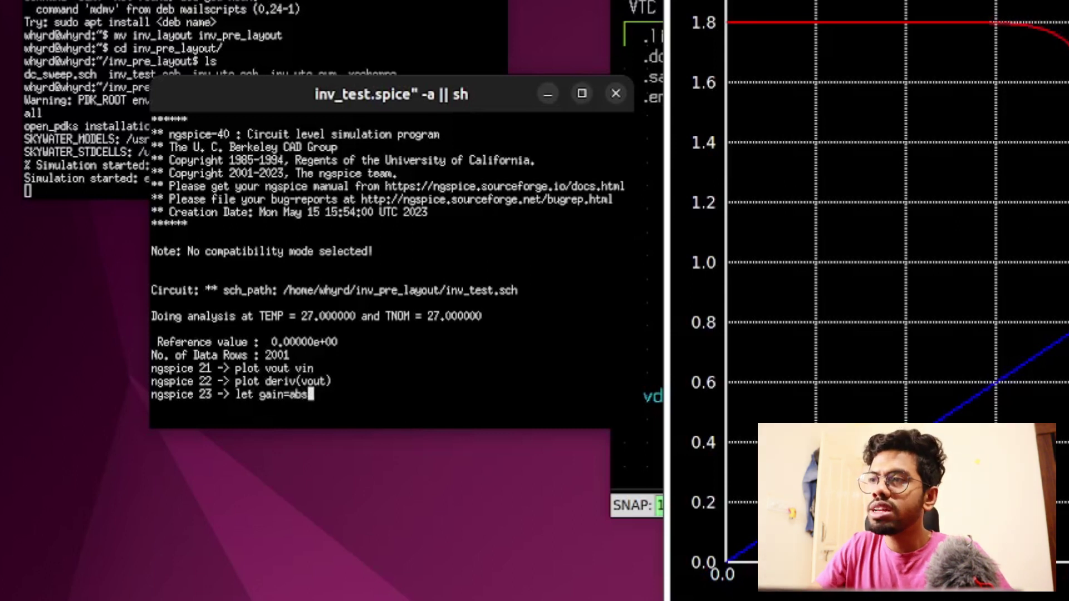
text(()
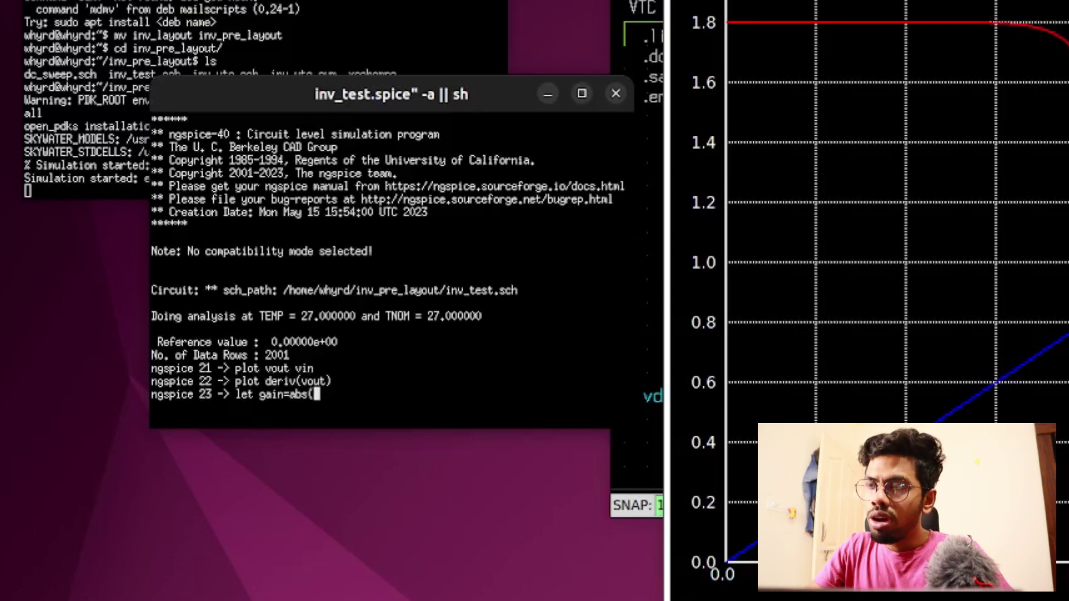
text(deriv(v)
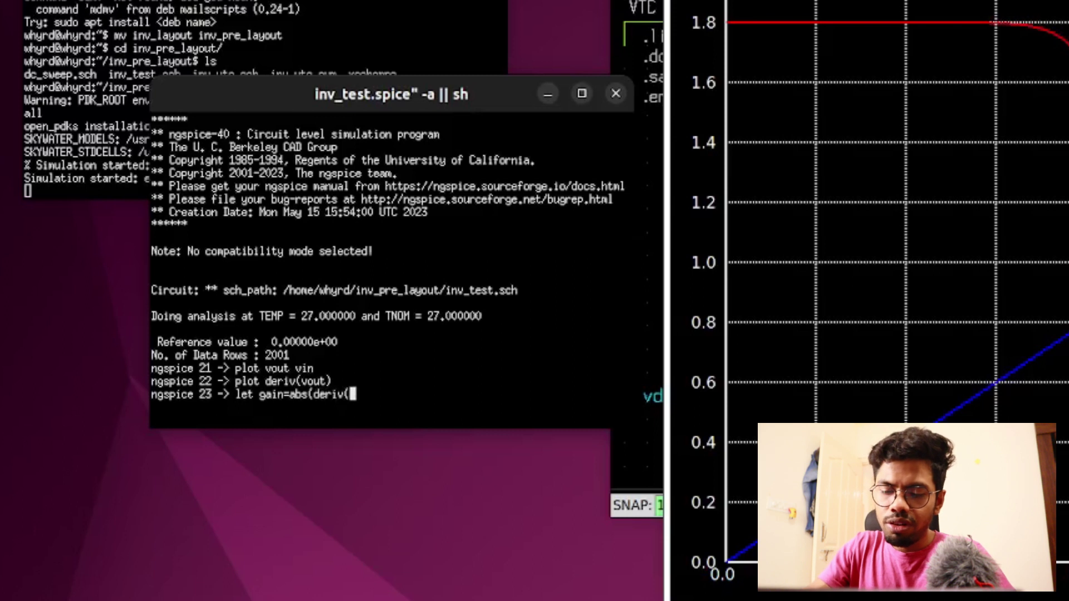
text(out)))
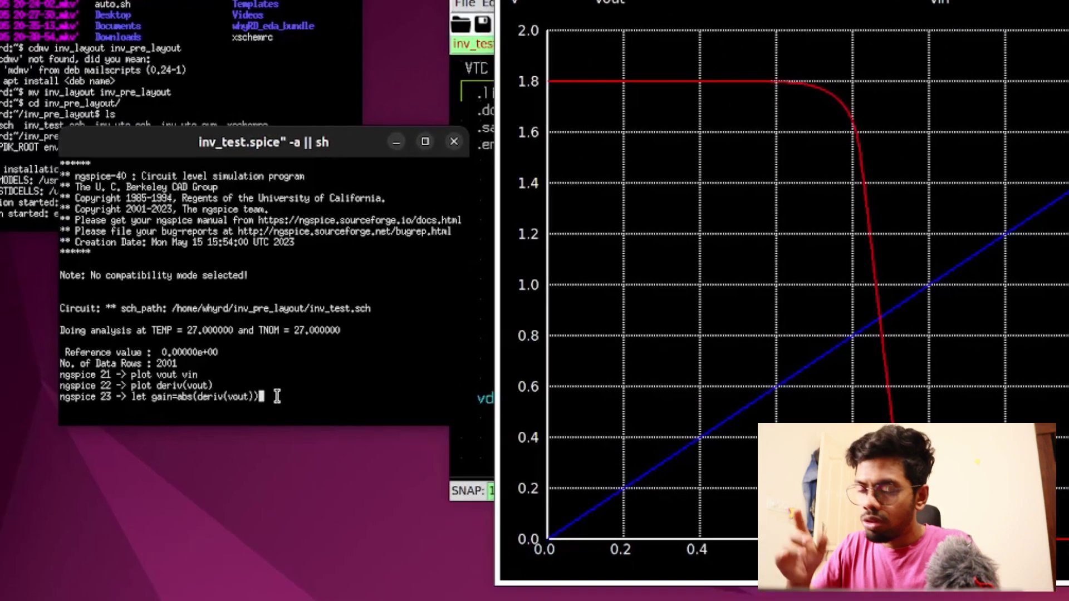
text()>)
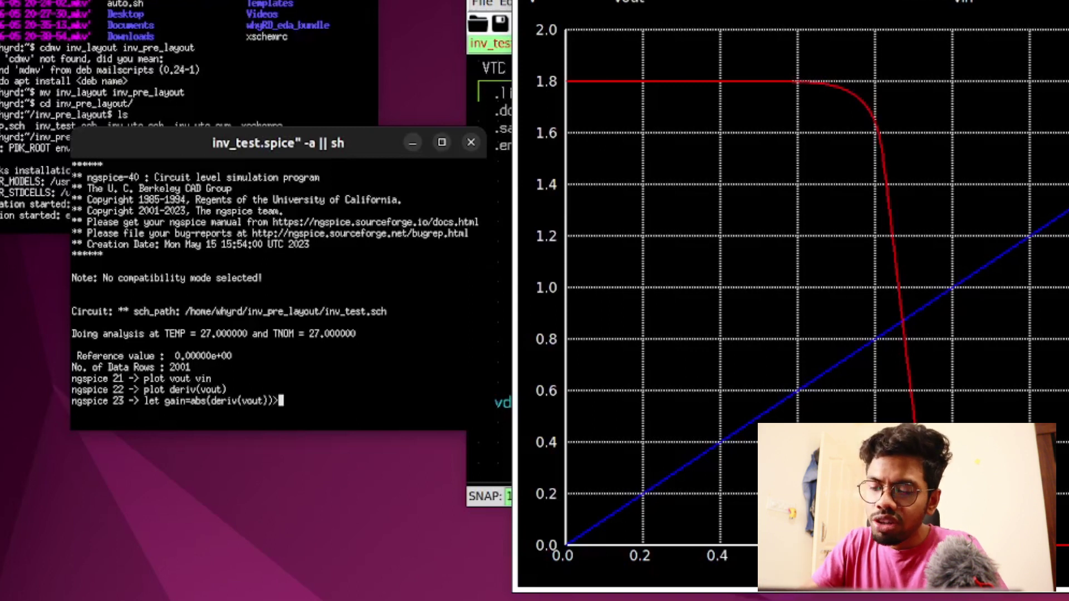
text(1)
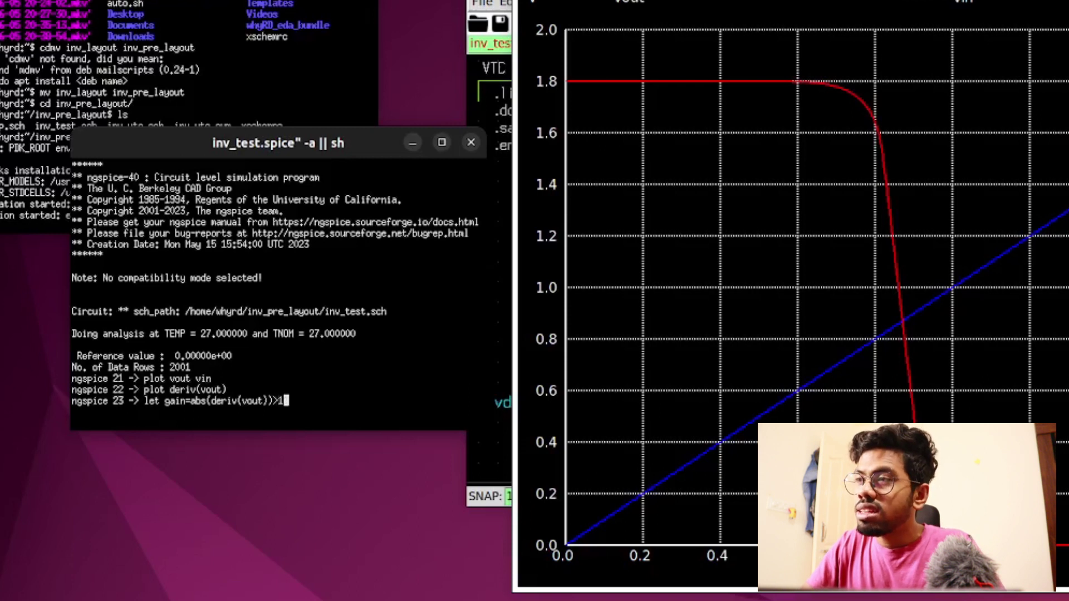
key(Left)
key(Home)
key(Right)
key(Right)
key(Right)
key(Right)
key(Right)
key(Right)
key(Right)
key(Right)
key(Right)
key(Right)
key(Right)
key(Right)
key(Right)
key(Right)
key(Right)
key(Right)
key(Right)
key(Right)
key(Right)
key(Right)
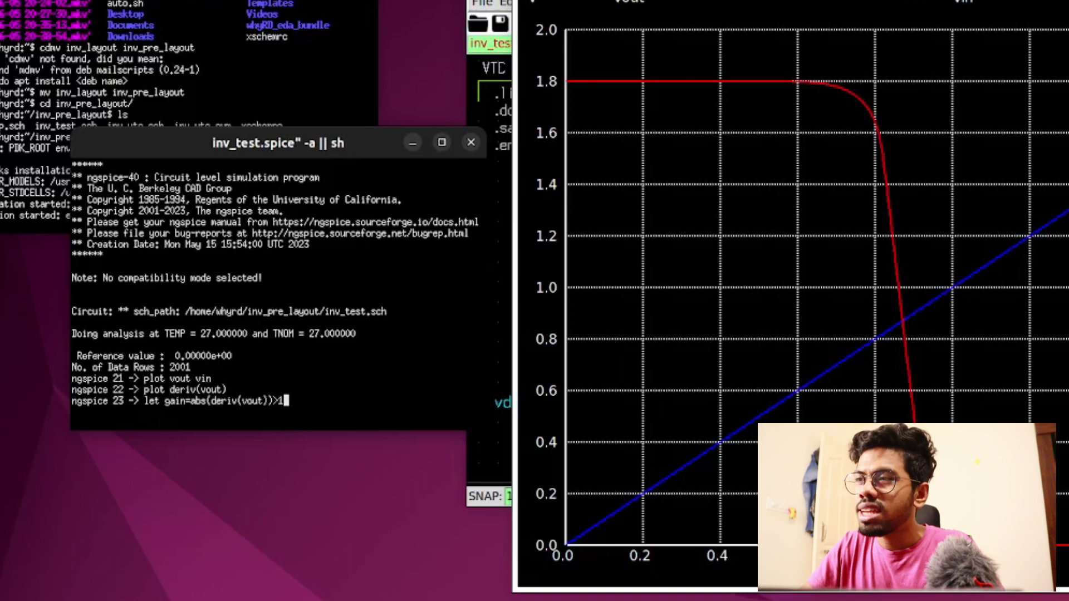
key(Return)
- Plot the gain vector, peaking near 12.8 around 0.85 V, then close the plot
text(plot )
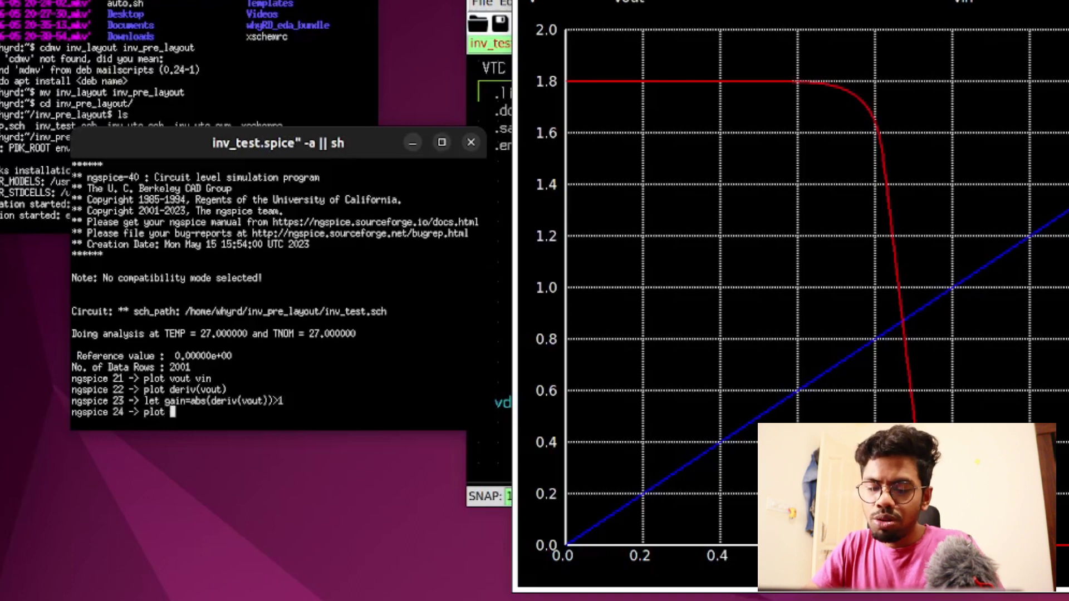
text(gain)
key(Return)
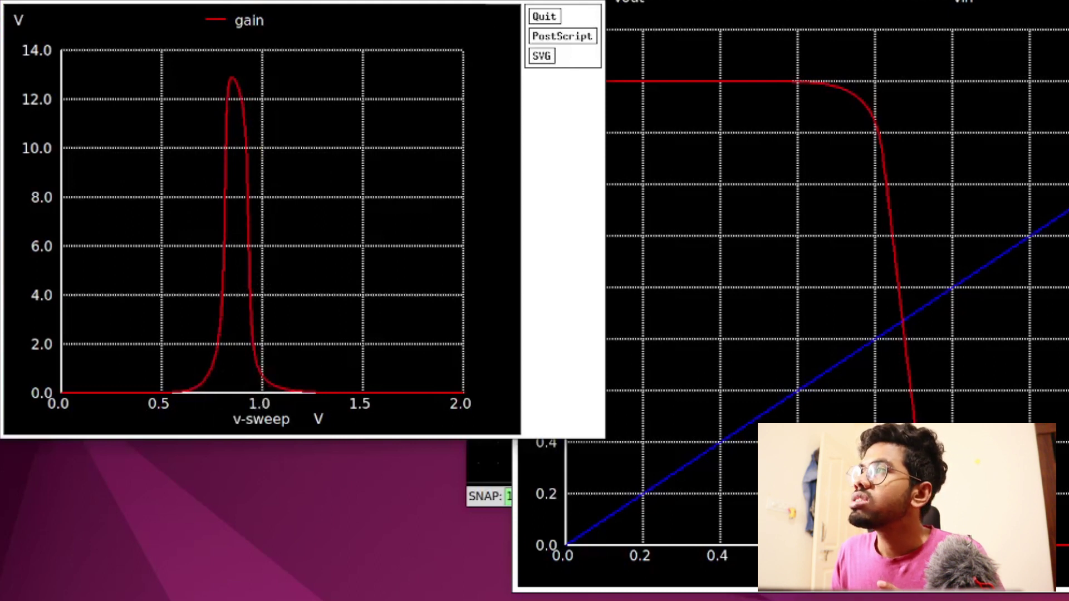
click(544, 16)
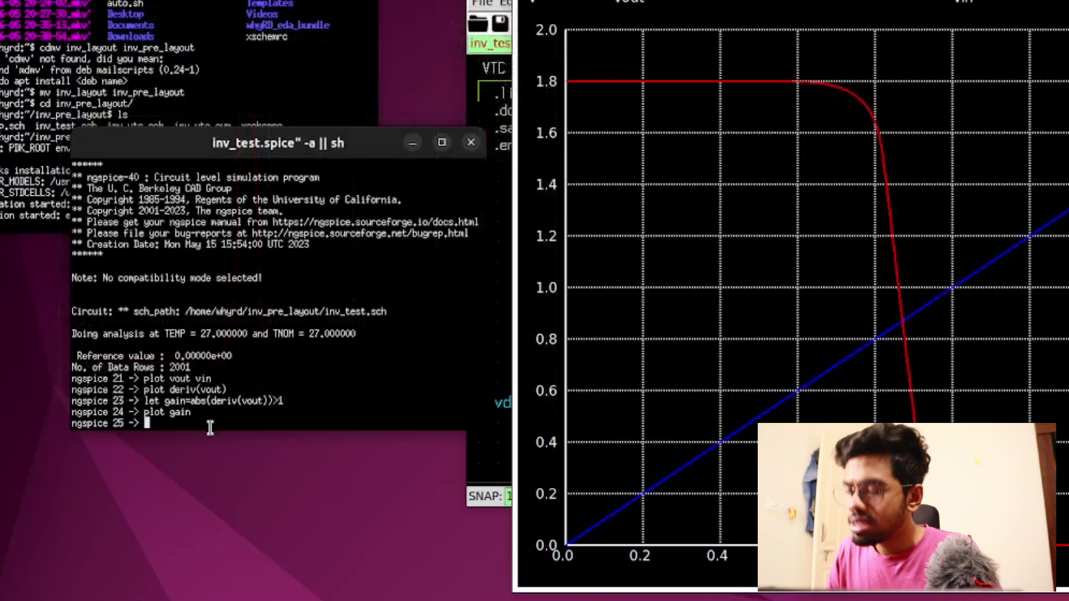
- Edit the recalled definition so gain becomes abs(deriv(vout)) >= 1
key(Up)
key(Up)
key(Left)
key(Left)
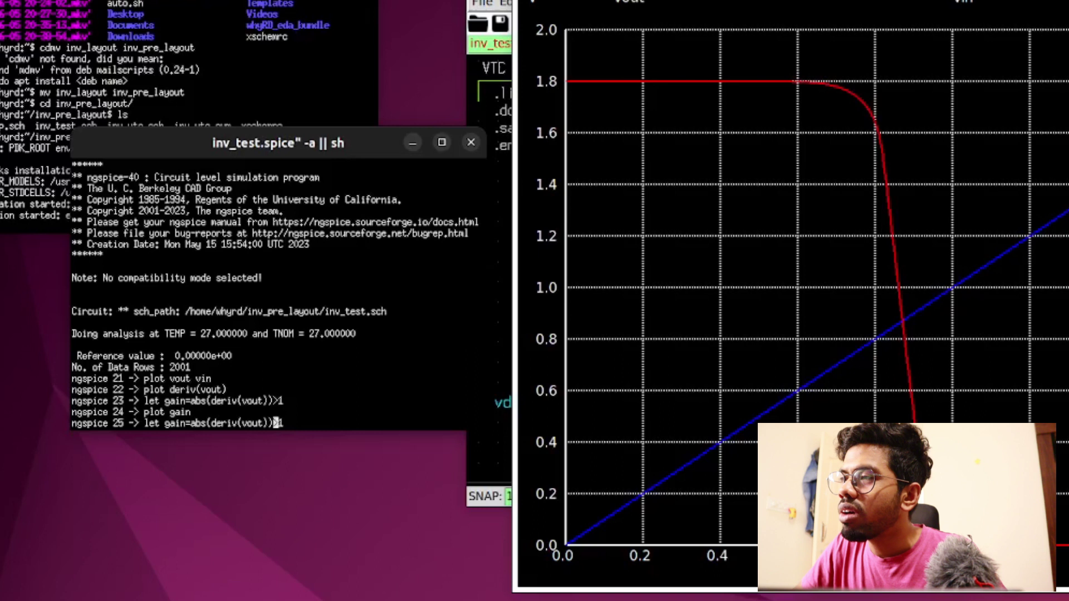
key(Right)
key(Delete)
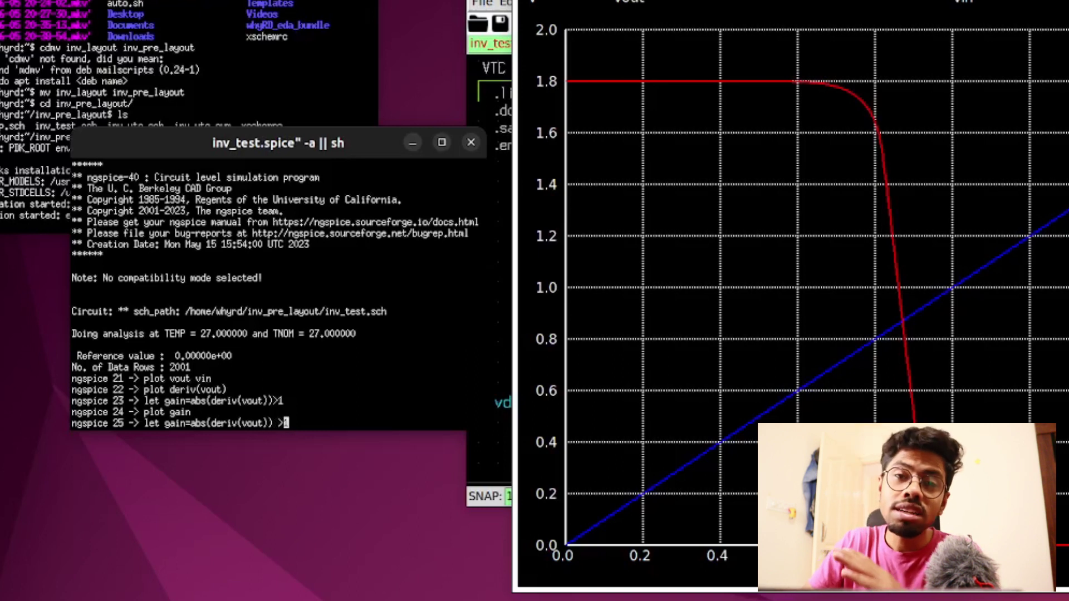
text(= )
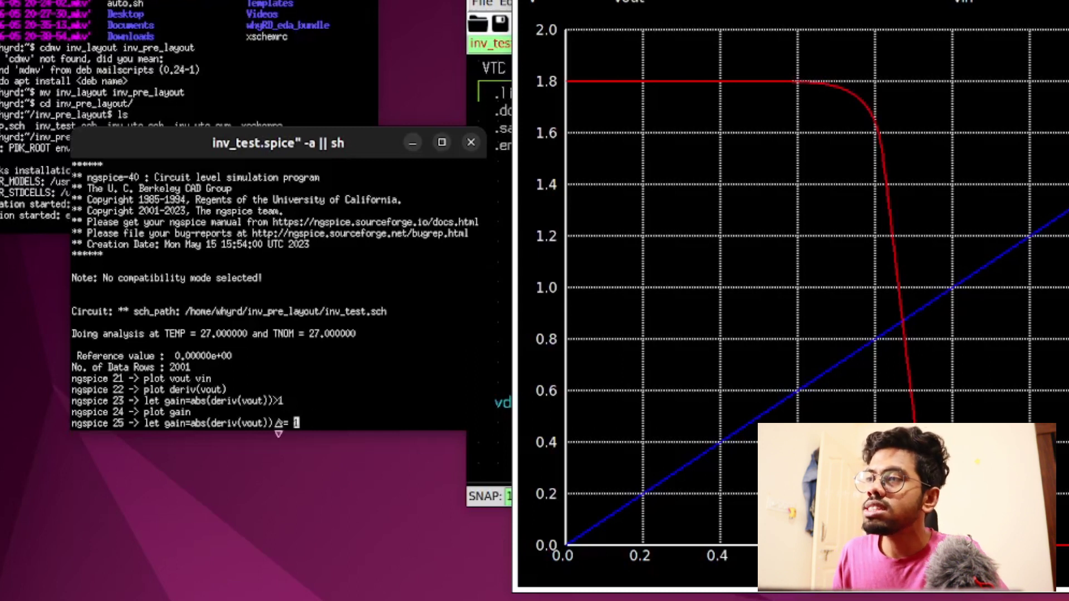
text(1)
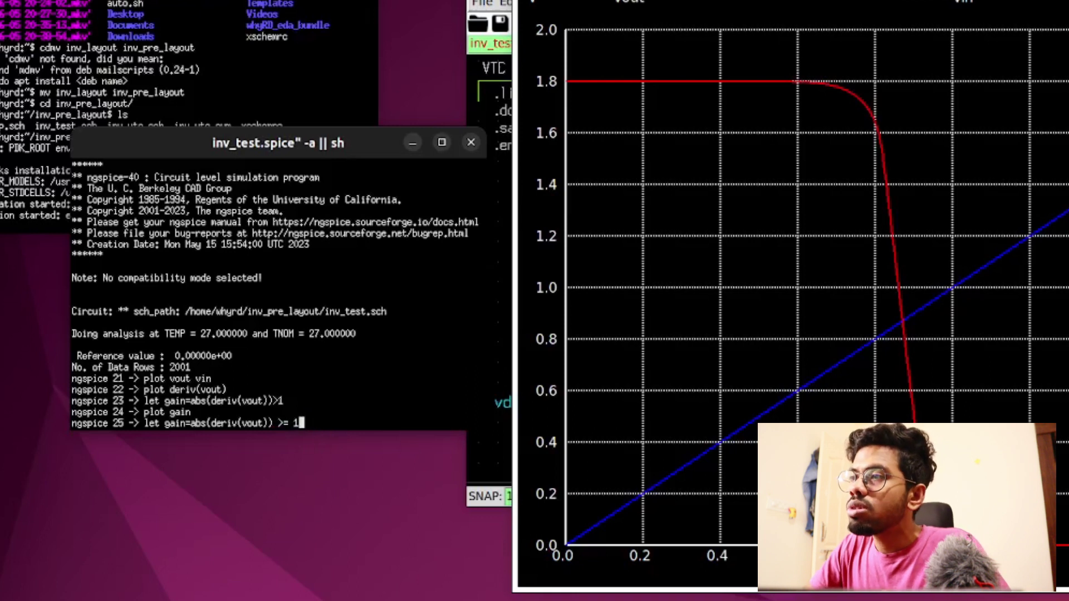
key(Return)
- Plot gain as a 0-to-1 pulse from about 0.75 to 1.0 V and maximize the window
text(plot )
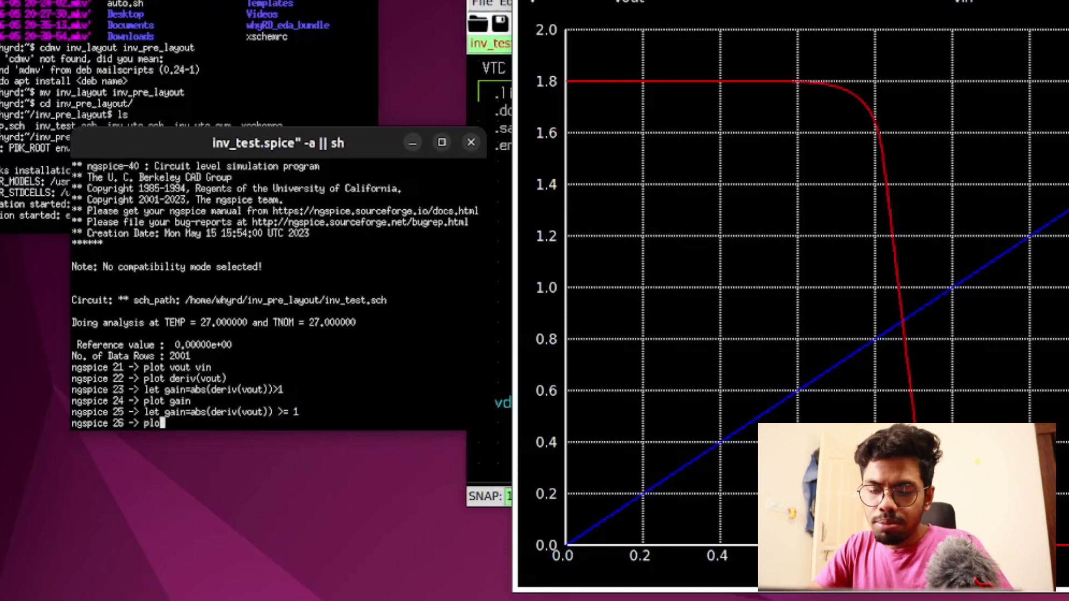
text(gain)
key(Return)
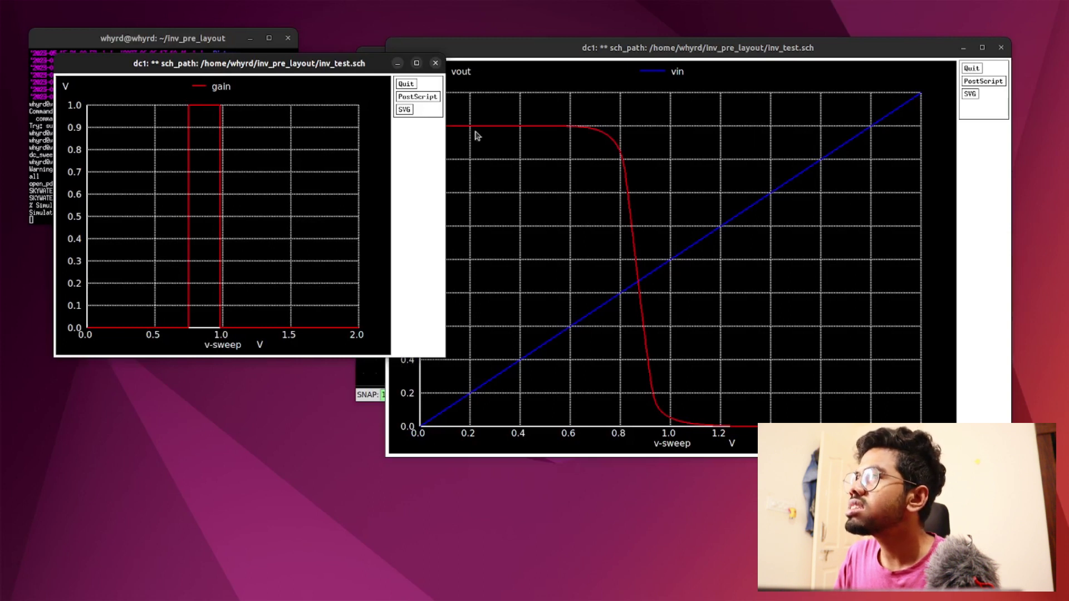
click(416, 63)
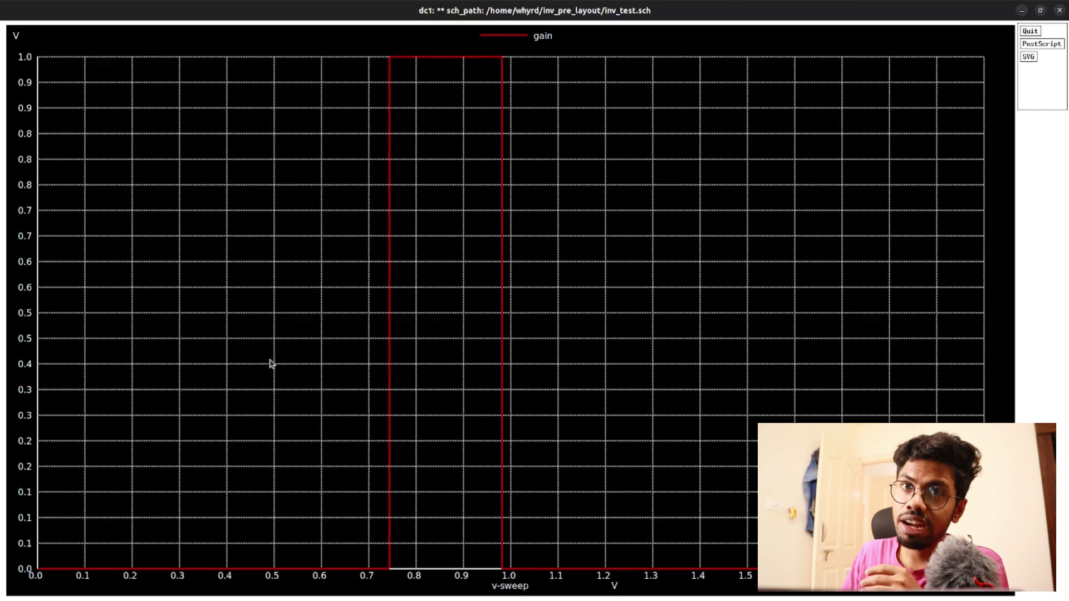
- Close the maximized gain plot, returning to the vout and vin plot
click(1059, 10)
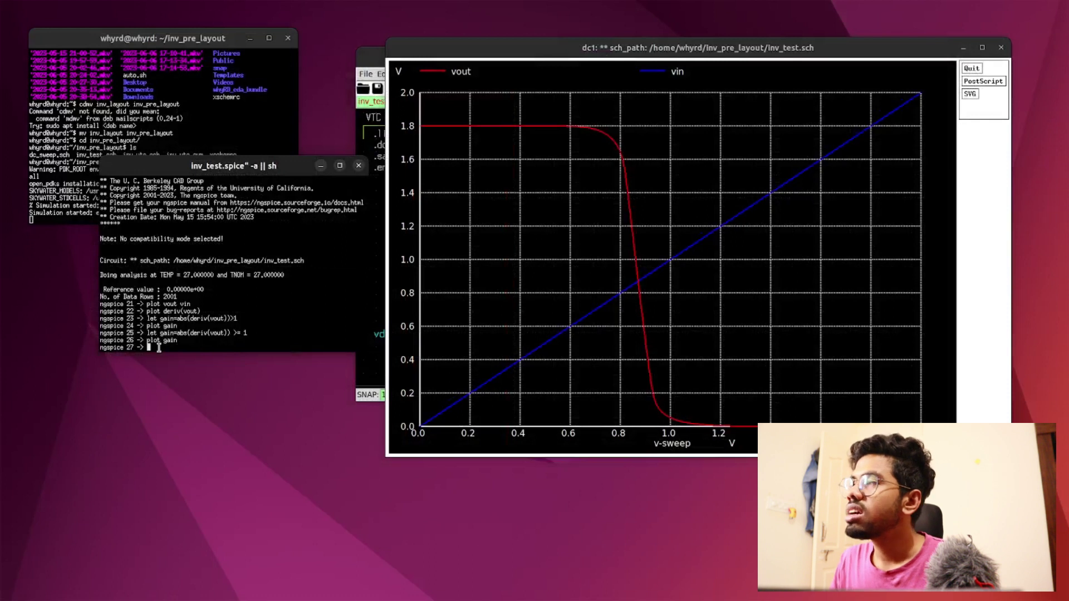
- Plot gain and vout together, then paste the 'gain >= 1' definition at the new prompt
text(plot gain vout)
key(Return)
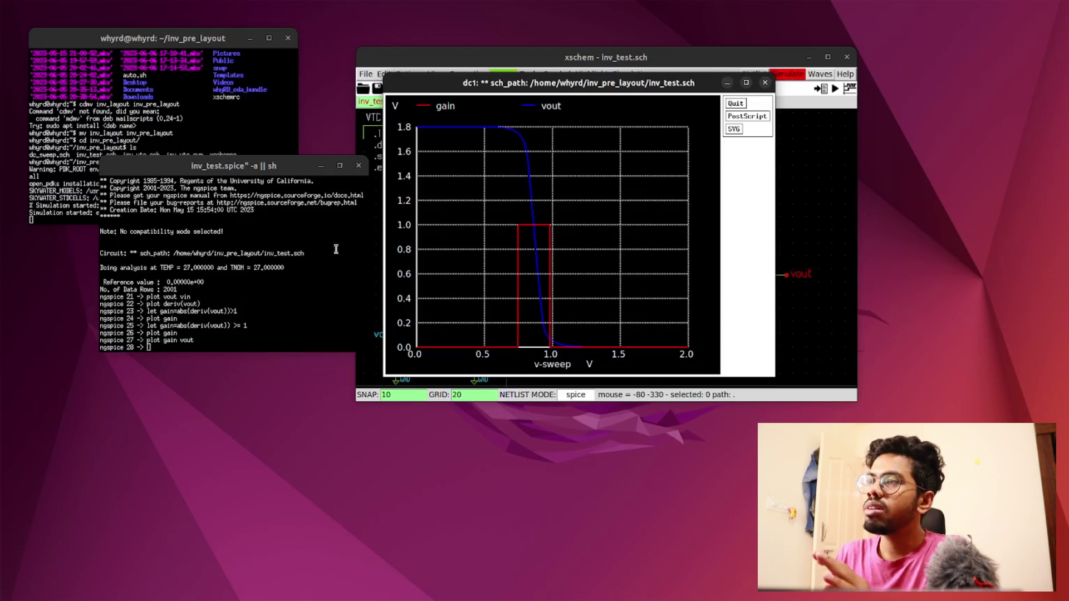
drag(145, 311, 237, 311)
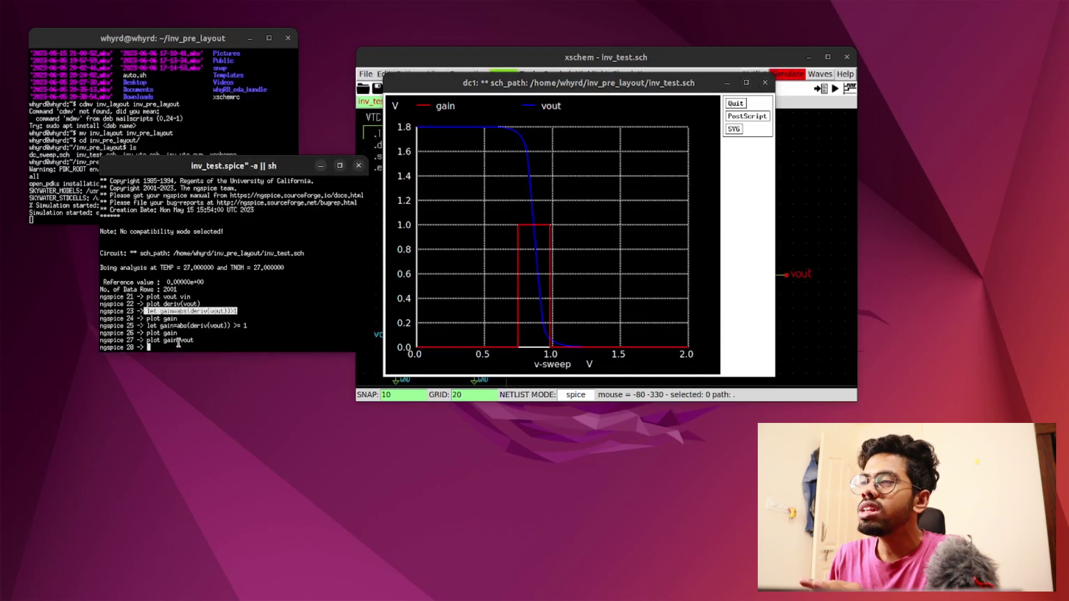
drag(146, 326, 248, 327)
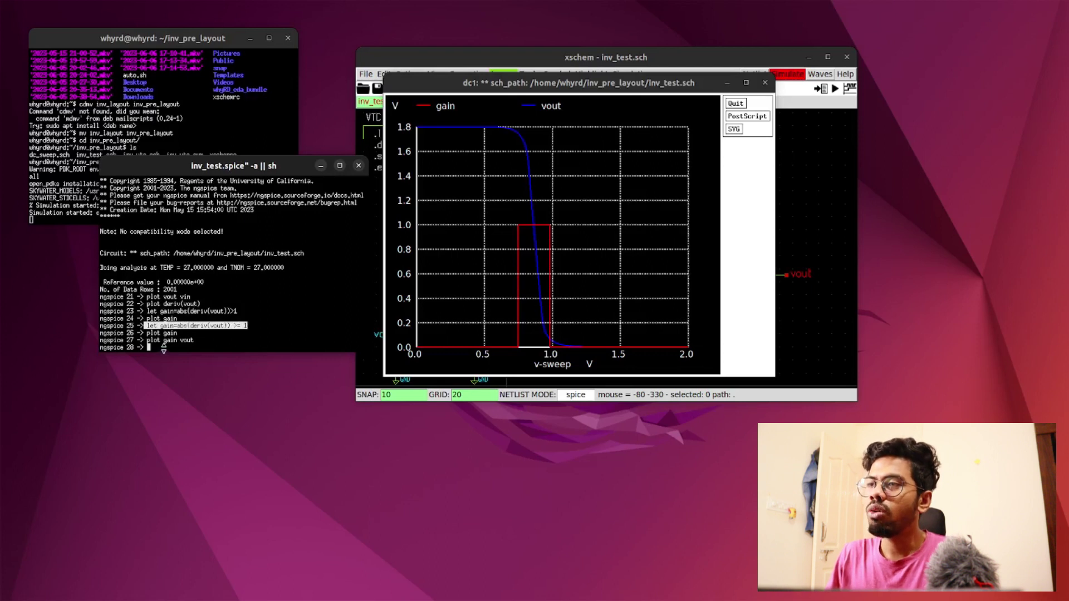
middle_click(211, 350)
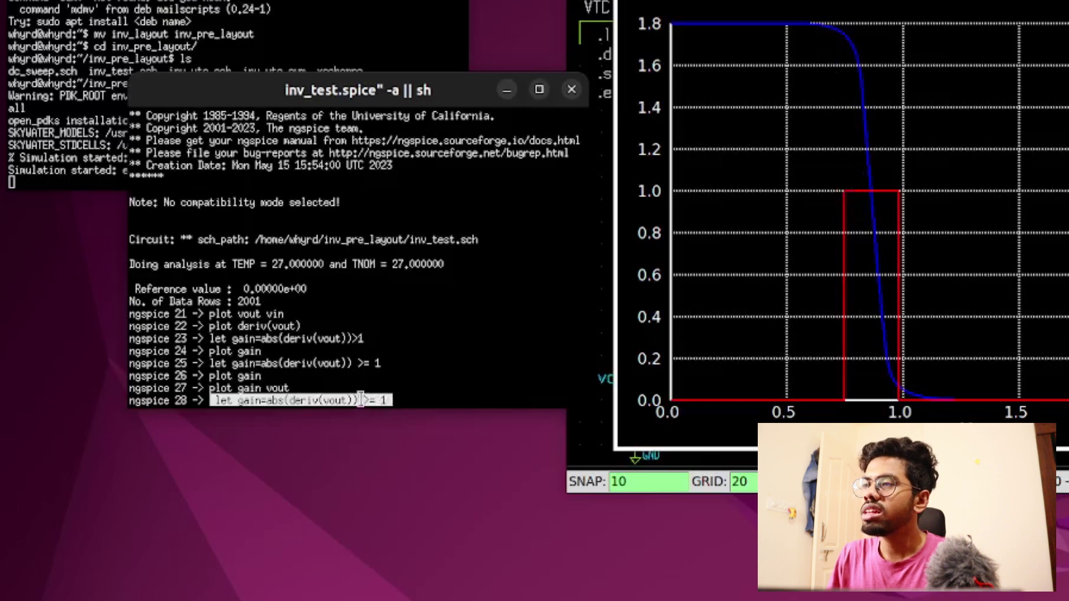
- Edit the gain definition to multiply the derivative test by 1.8 and run it
text(D))
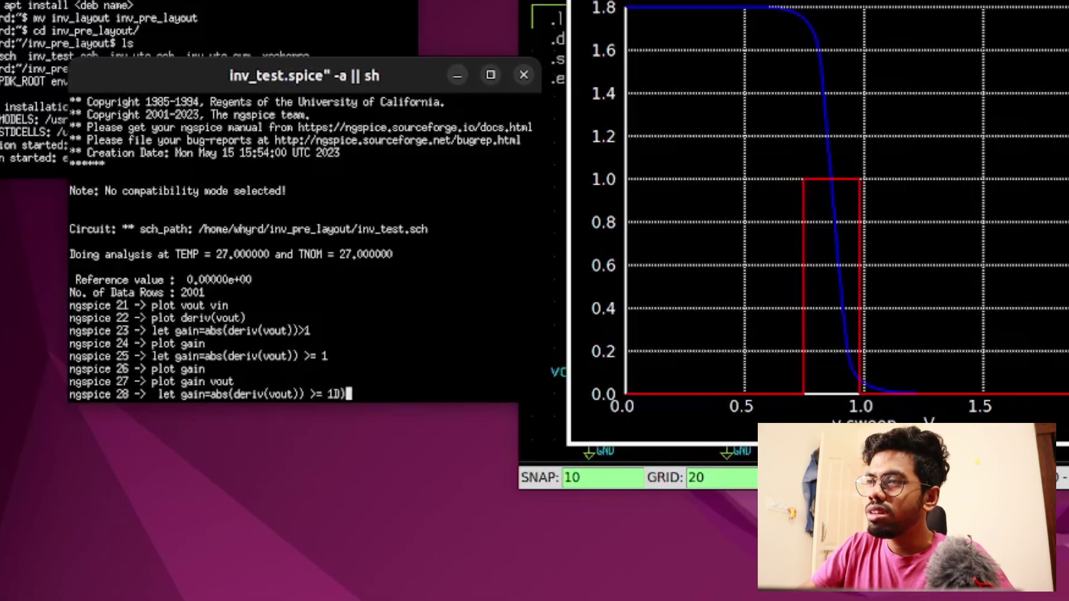
key(BackSpace)
key(BackSpace)
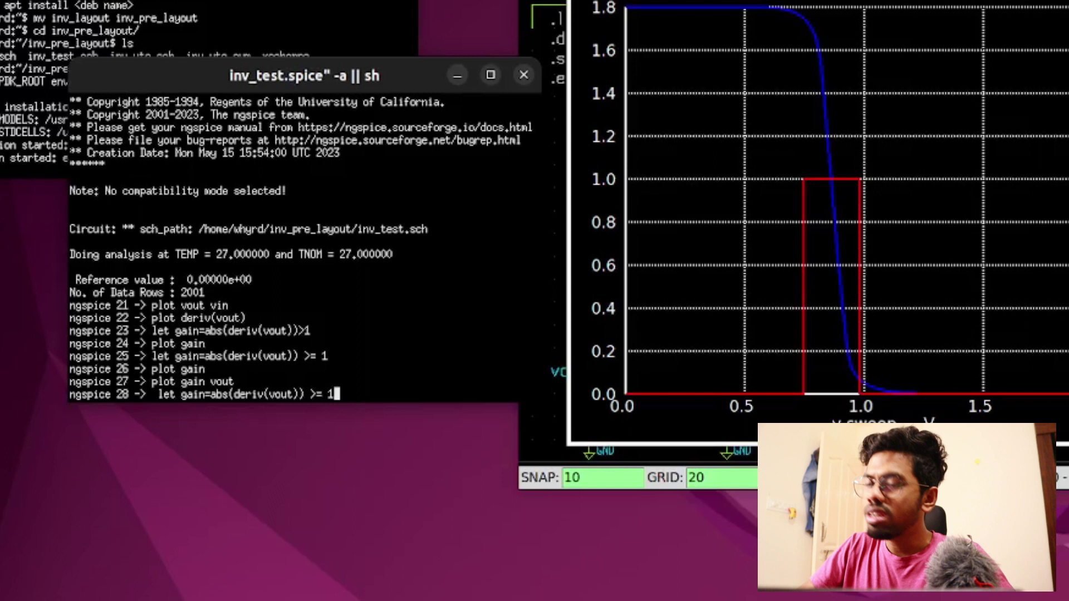
text()*1.8)
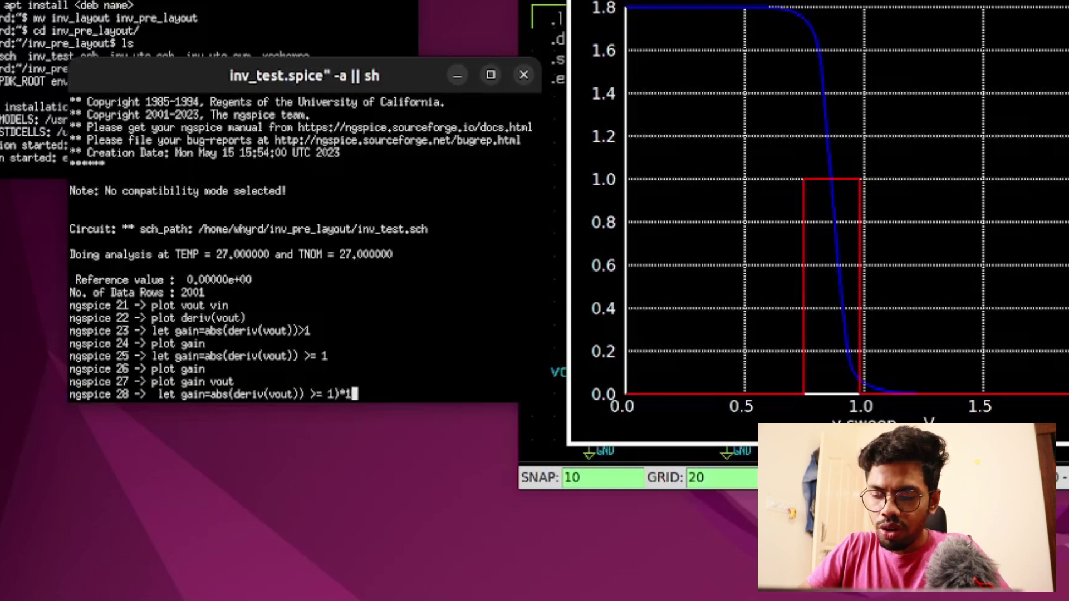
key(Left)
key(Left)
key(Left)
key(Left)
key(Left)
key(Left)
key(Left)
key(Left)
key(Left)
key(Left)
key(Left)
key(Left)
key(Left)
key(Left)
key(Left)
key(Left)
key(Left)
key(Left)
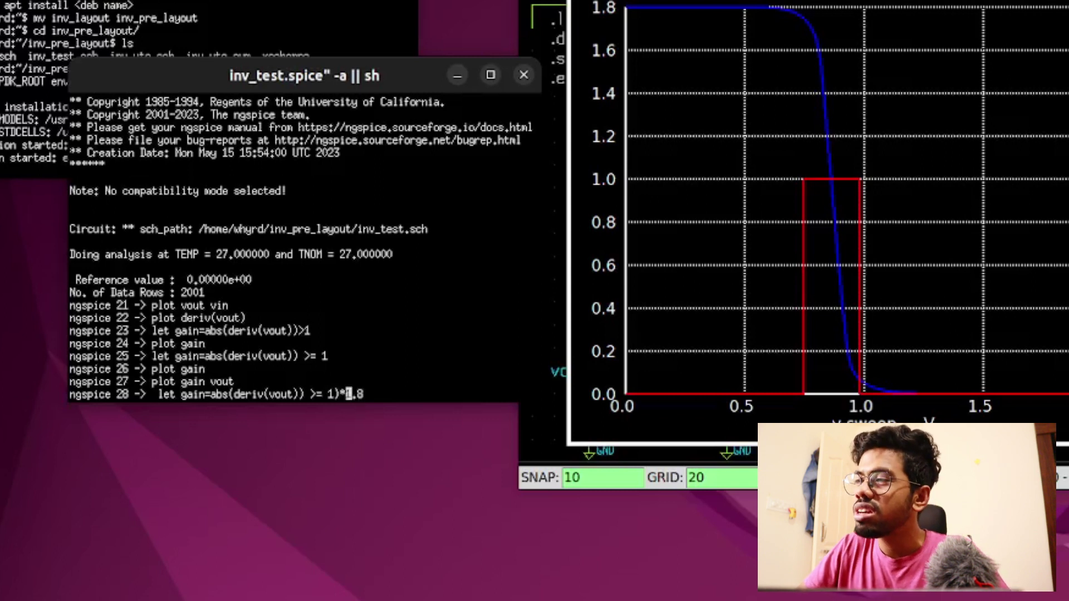
key(Left)
key(Left)
key(Left)
key(Left)
key(Left)
key(Left)
key(Left)
key(Left)
key(Left)
key(Left)
key(Left)
key(Left)
key(Left)
key(Left)
key(Left)
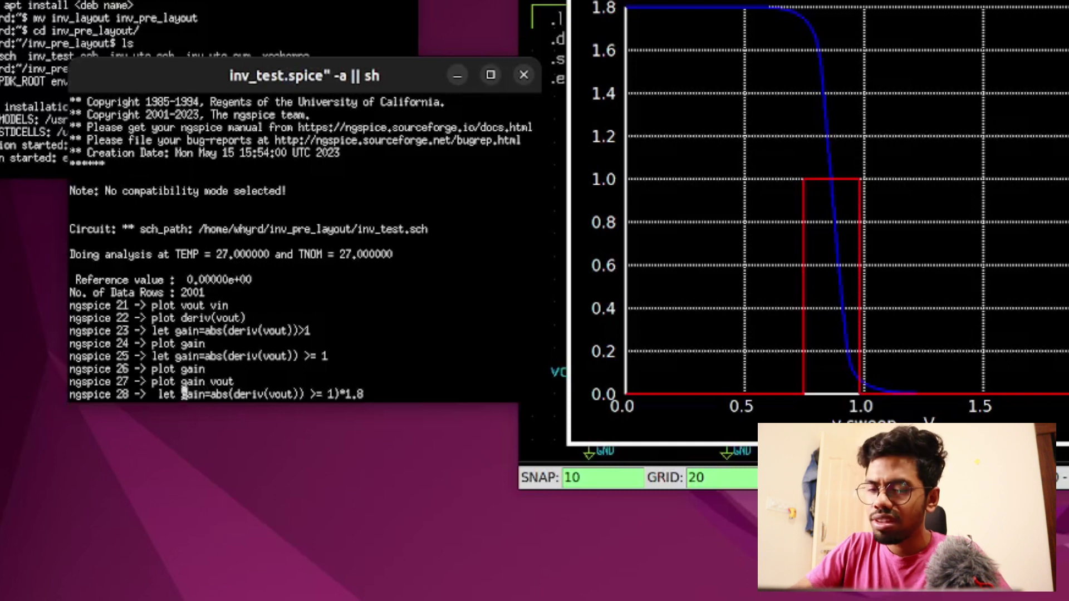
text(()
key(Return)
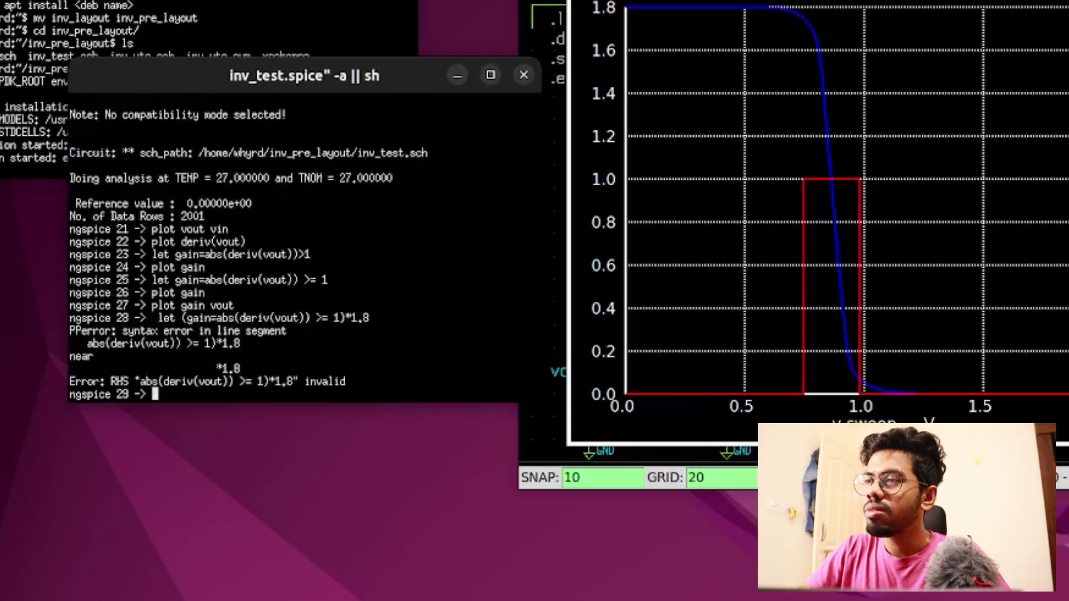
- Fix the misplaced parenthesis so 'let gain=(abs(deriv(vout)) >= 1)*1.8' runs
key(Up)
key(Left)
key(Left)
key(Left)
key(Left)
key(Left)
key(Left)
key(Left)
key(Left)
key(Left)
key(Left)
key(Left)
key(Left)
key(Left)
key(Left)
key(Left)
key(Left)
key(Left)
key(Left)
key(Left)
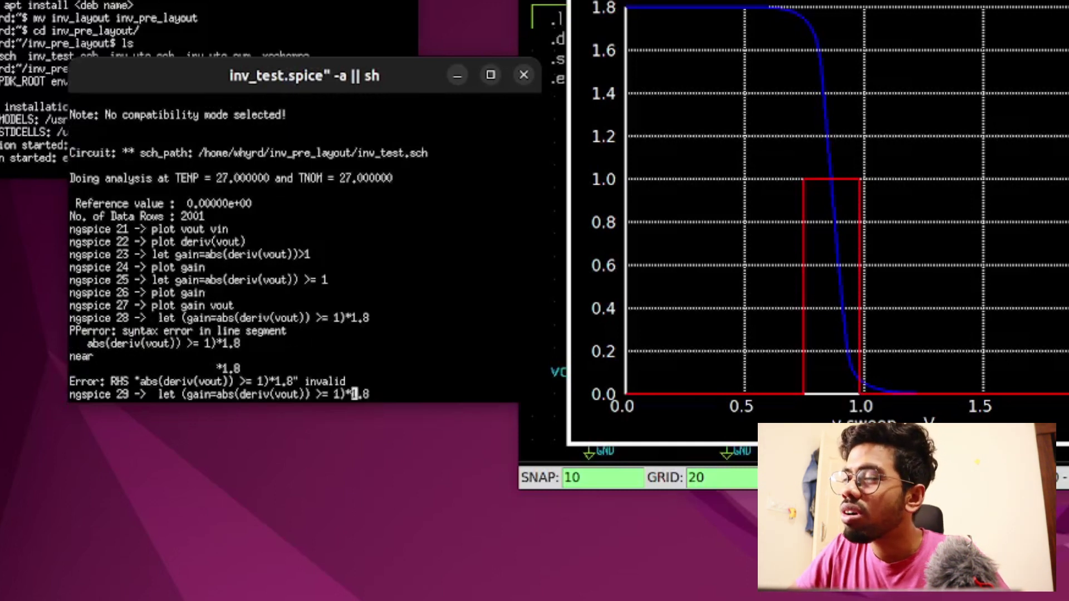
key(Left)
key(Left)
key(Left)
key(Left)
key(Left)
key(Left)
key(Left)
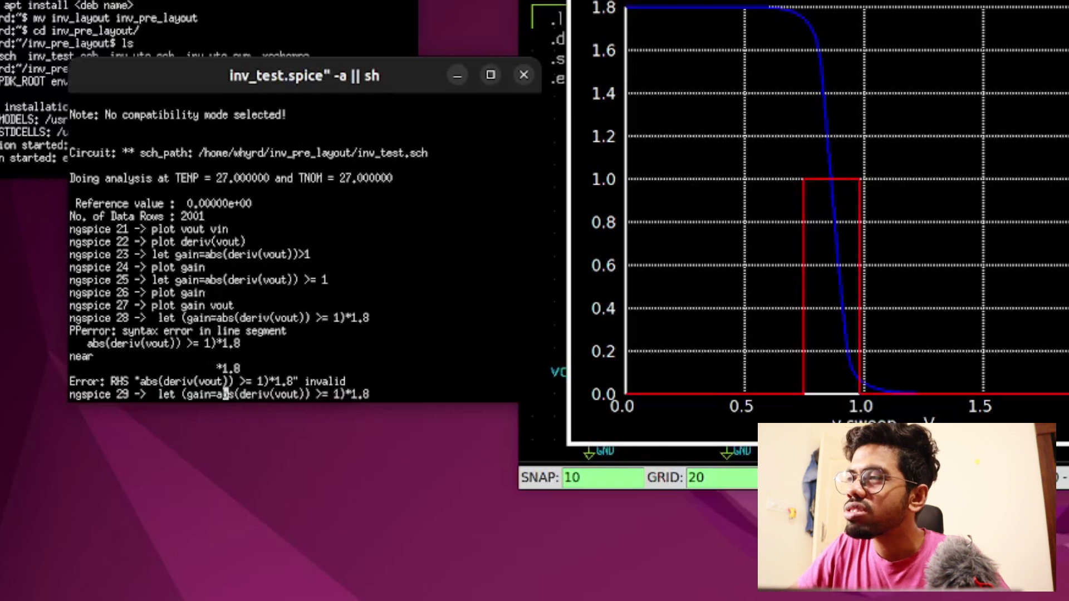
text(()
key(Left)
key(Left)
key(Left)
key(Left)
key(Left)
key(Left)
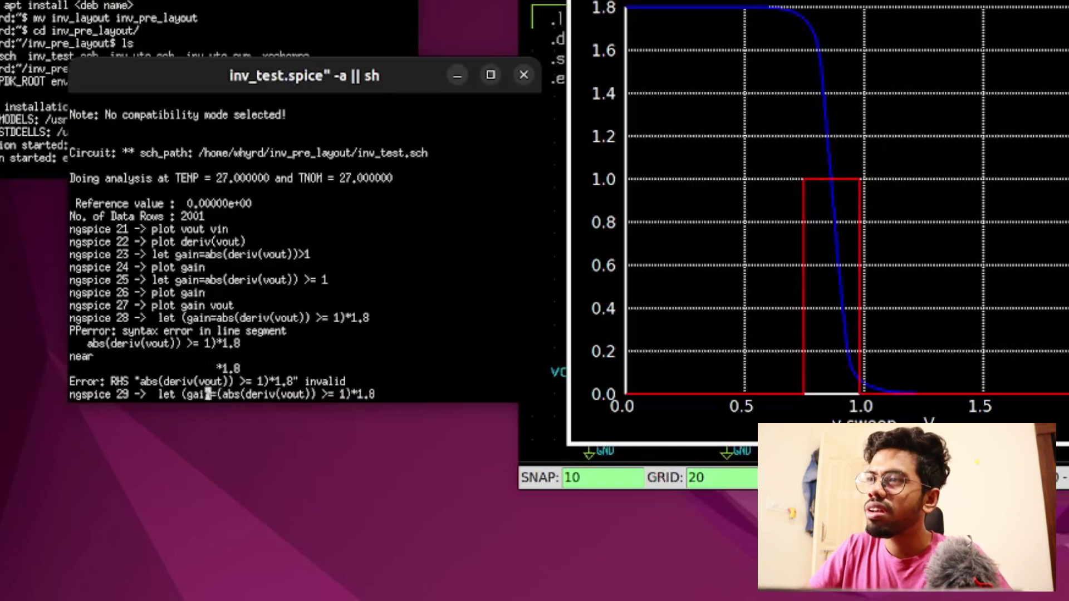
key(BackSpace)
key(Return)
- Rerun 'plot gain vout' to show the 1.8-scaled gain with vout
key(Up)
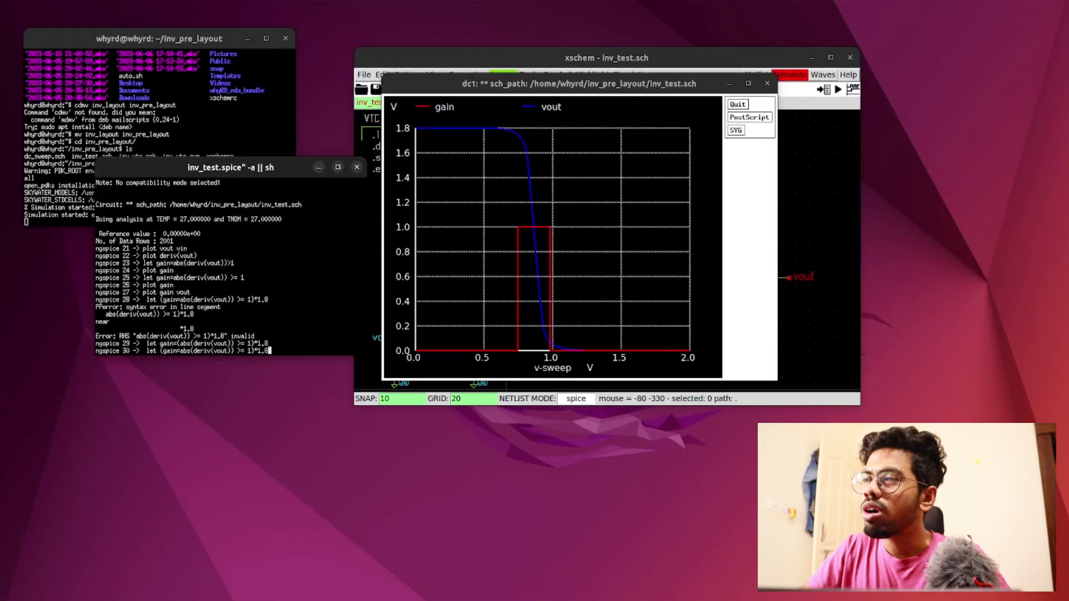
key(Up)
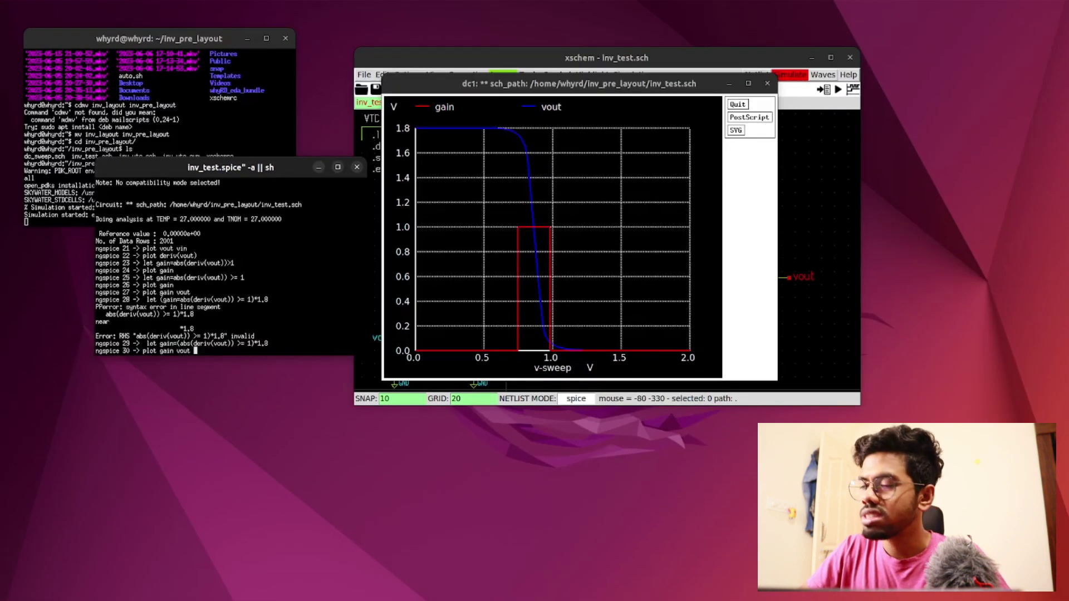
key(Return)
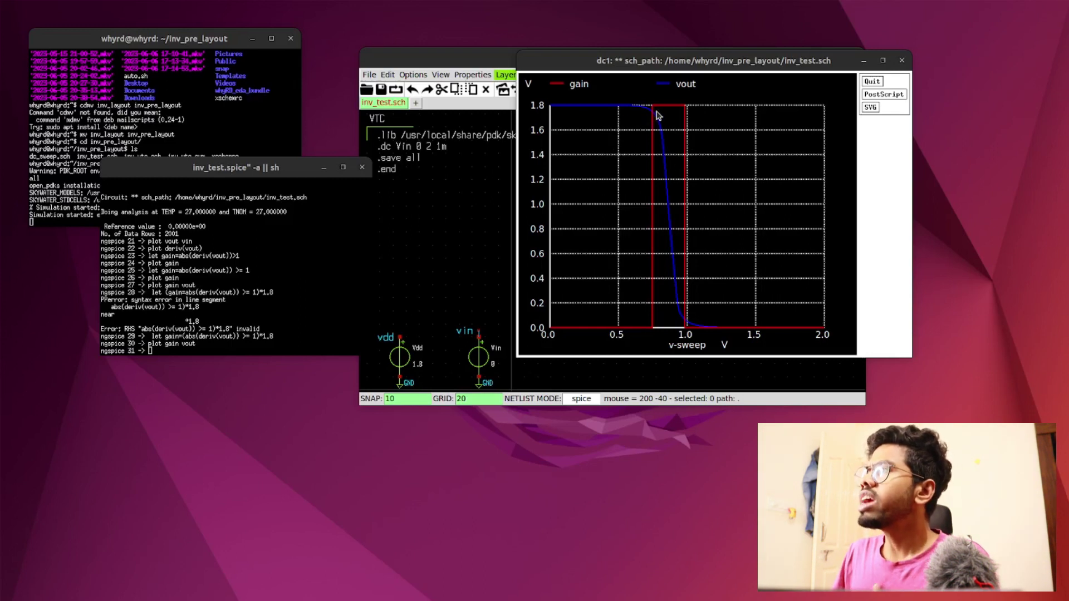
- Zoom into vout where it leaves 1.8 V, then close the zoomed plot window
drag(637, 91, 673, 139)
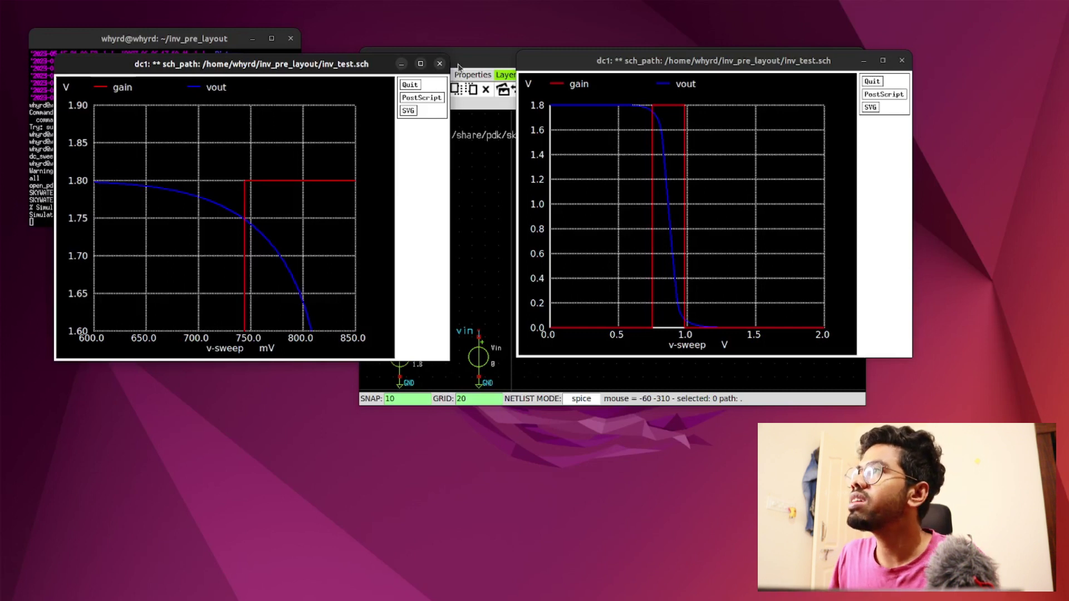
click(440, 63)
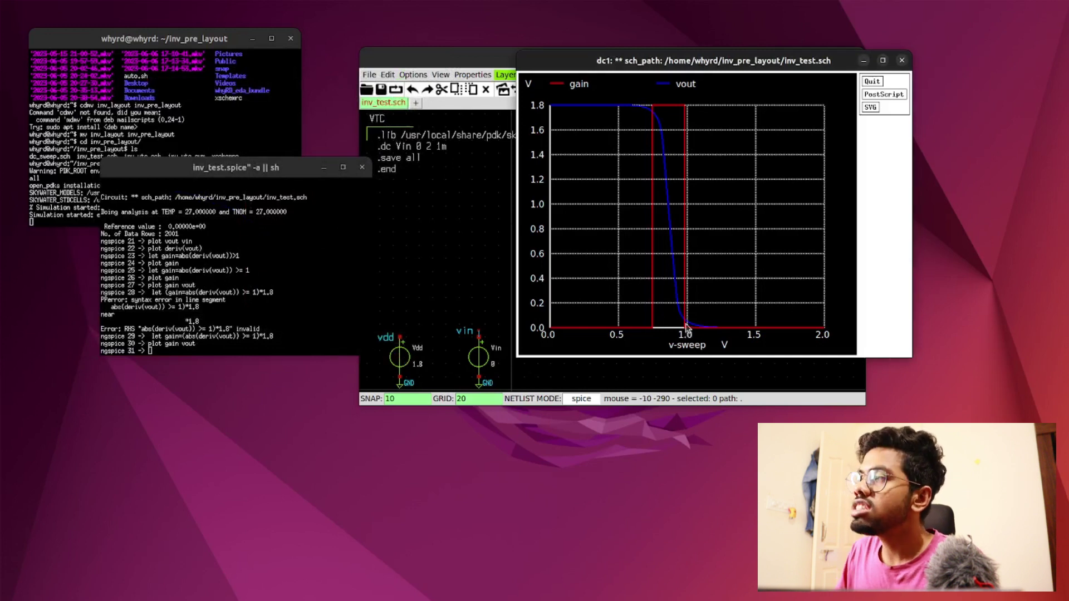
drag(669, 289, 711, 341)
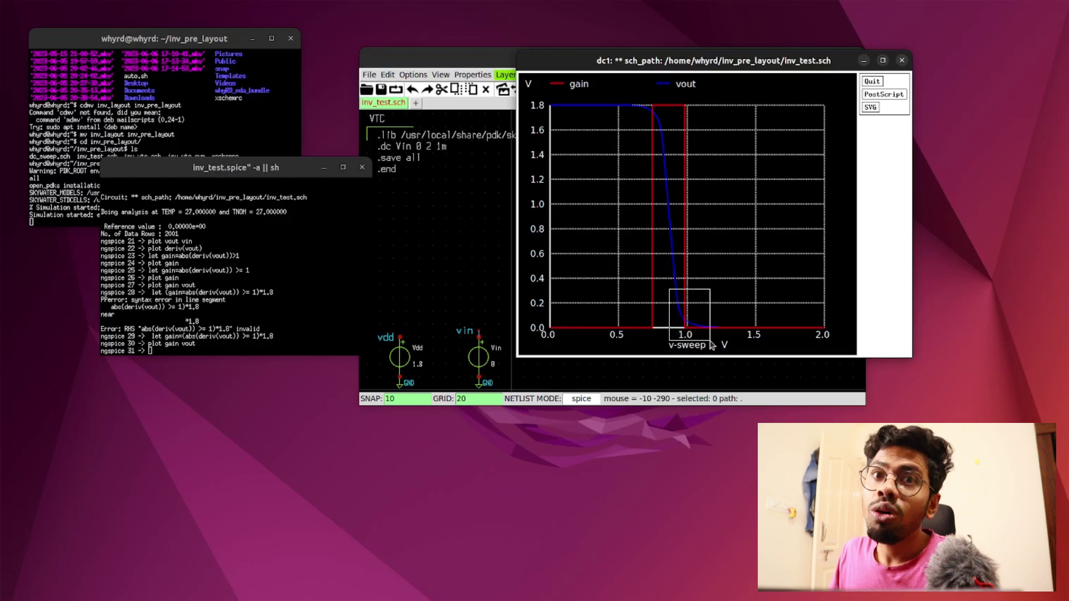
drag(710, 343, 711, 343)
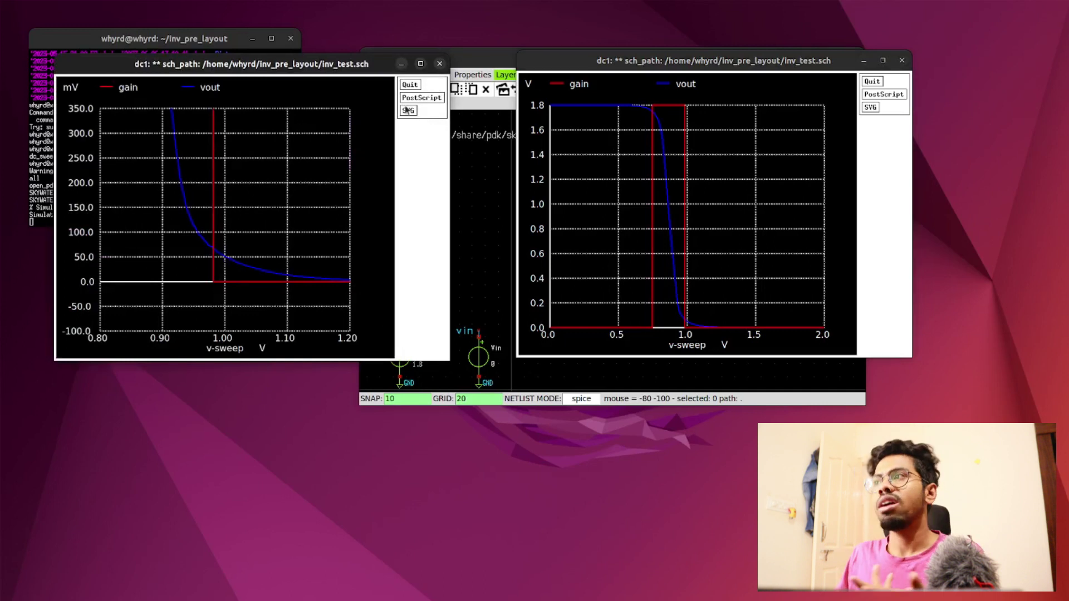
click(440, 64)
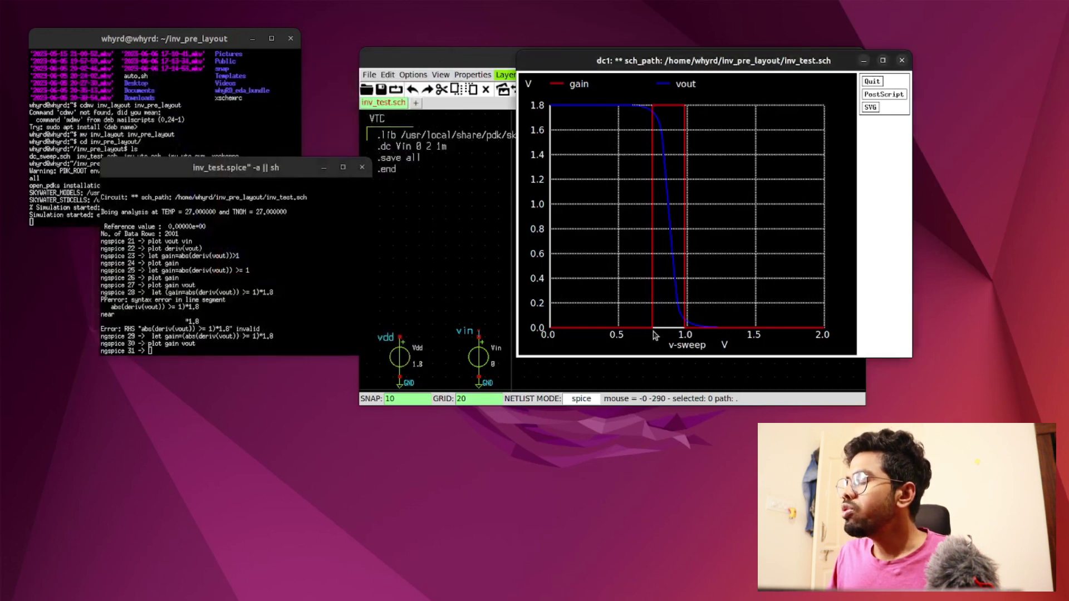
click(155, 349)
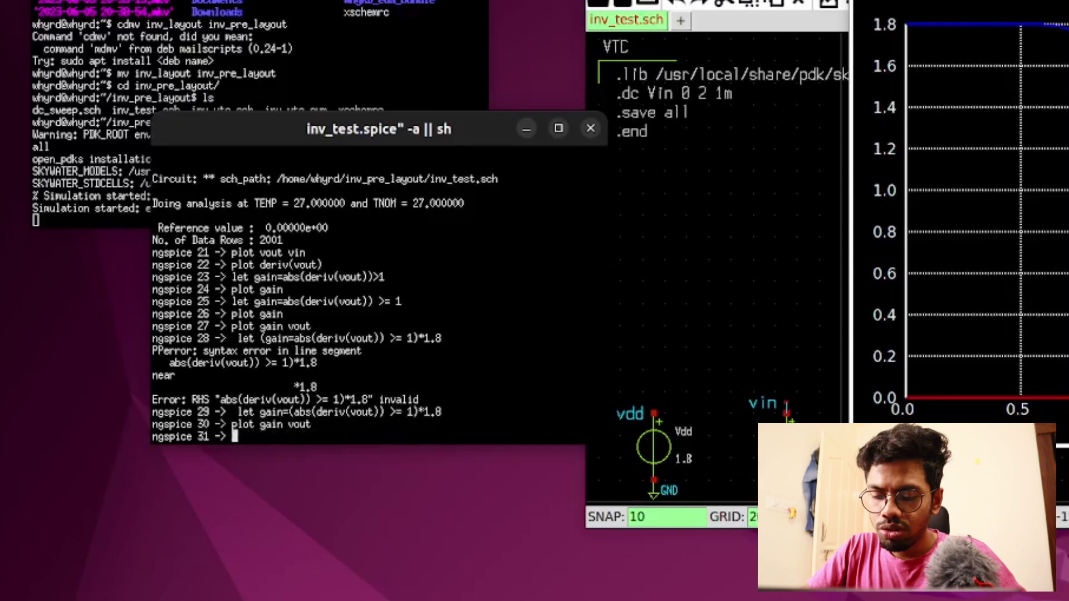
text(meas )
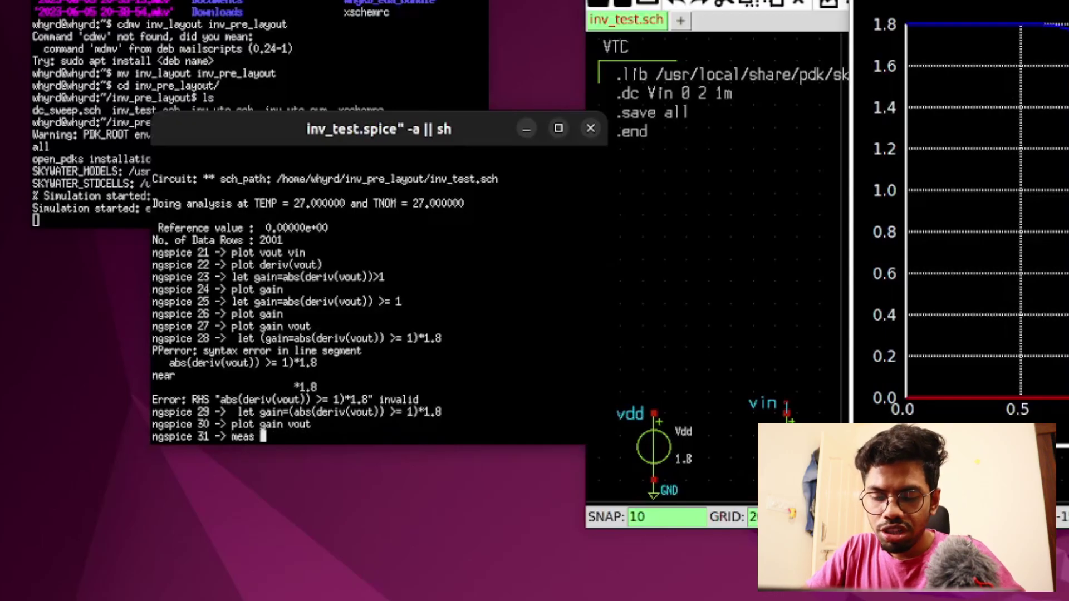
text(vil)
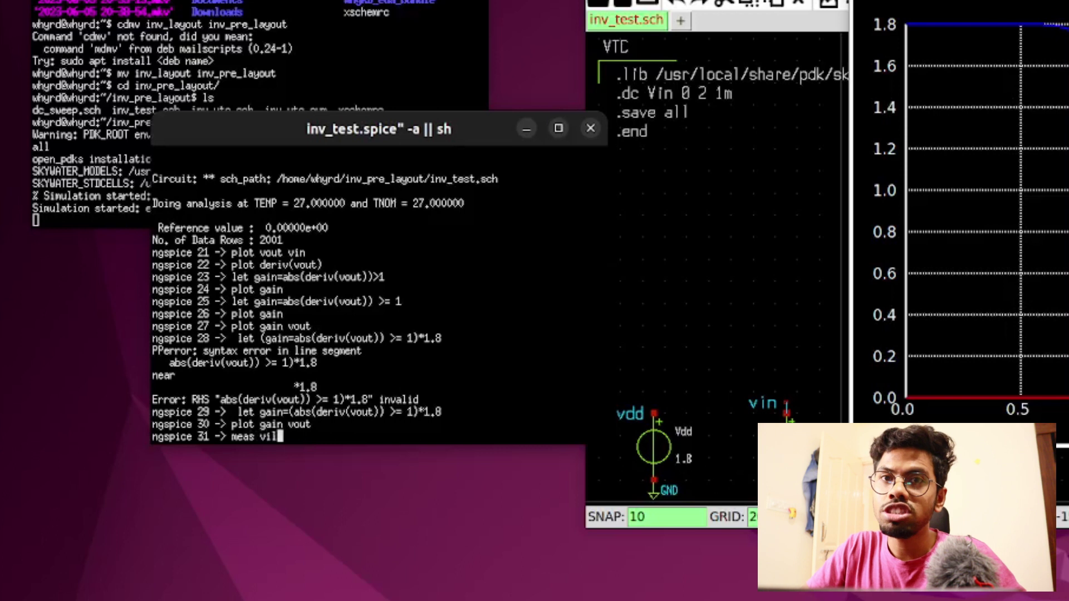
text( dc)
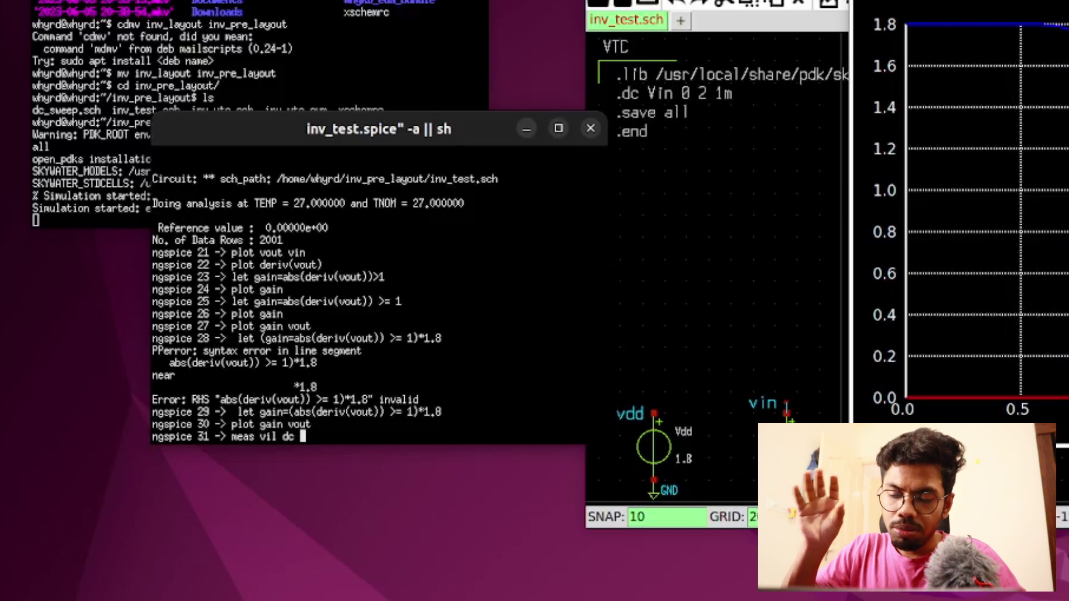
- Run 'meas vil dc find vin when gain=1 cross=1' and highlight the 7.435556e-01 result
text(fi)
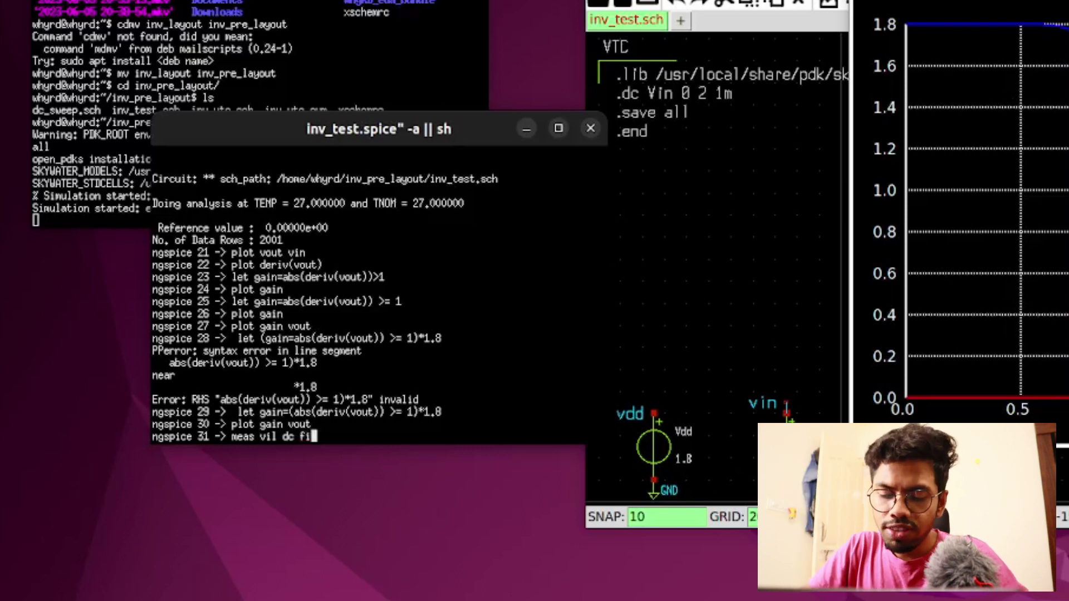
text(nd vin )
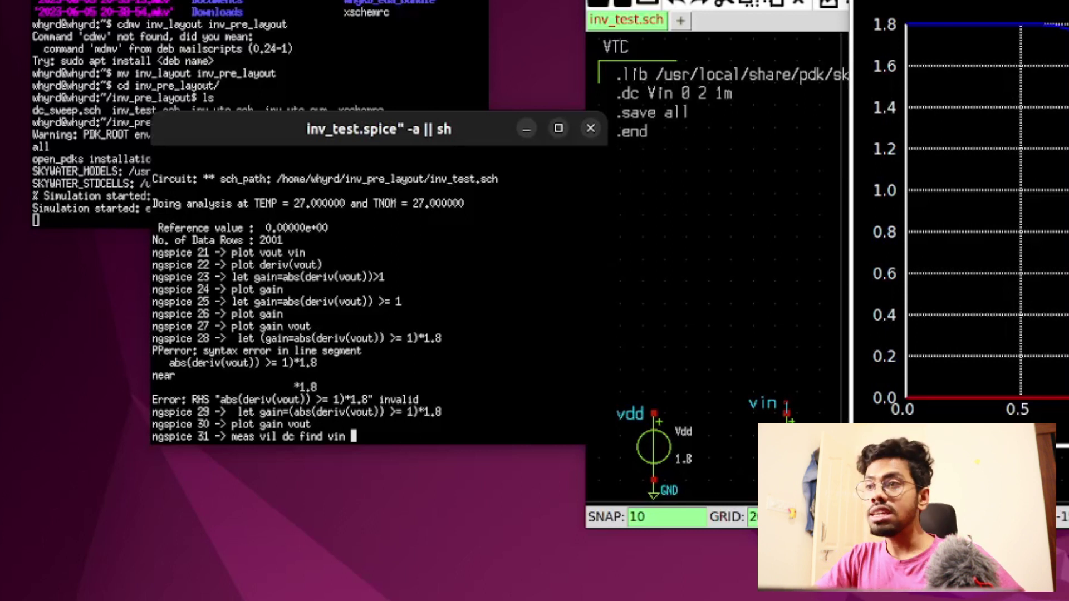
text(vou)
key(BackSpace)
key(BackSpace)
text(hen )
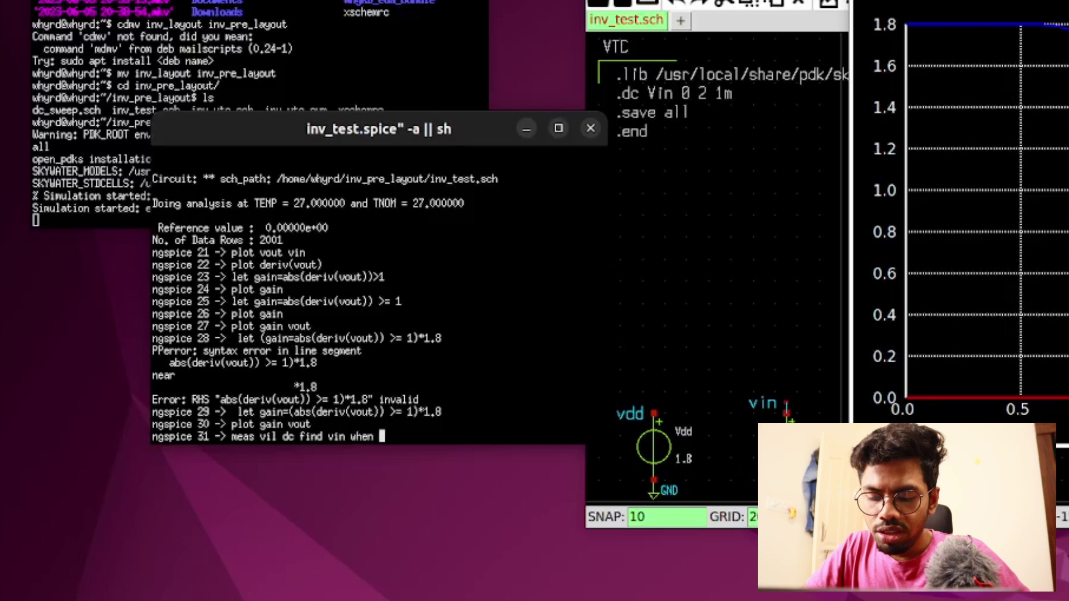
text(gain)
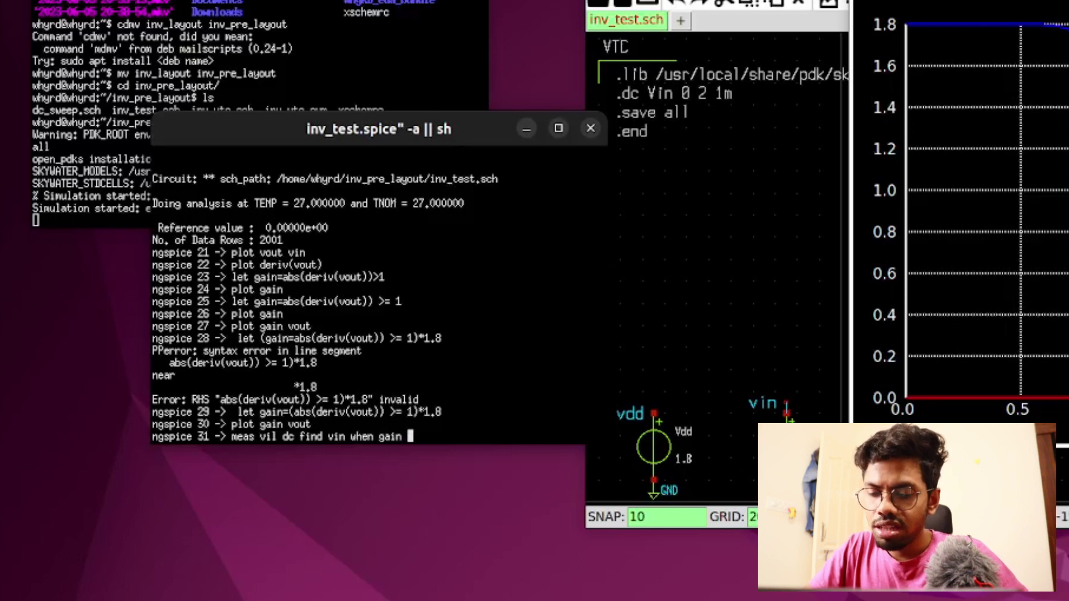
text(=)
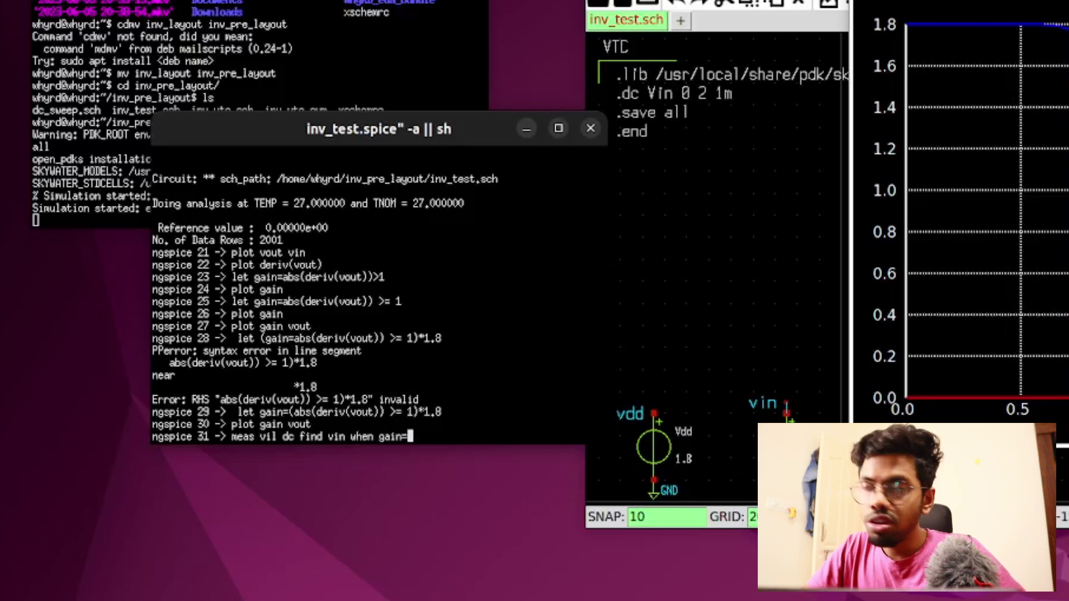
text(1 cross)
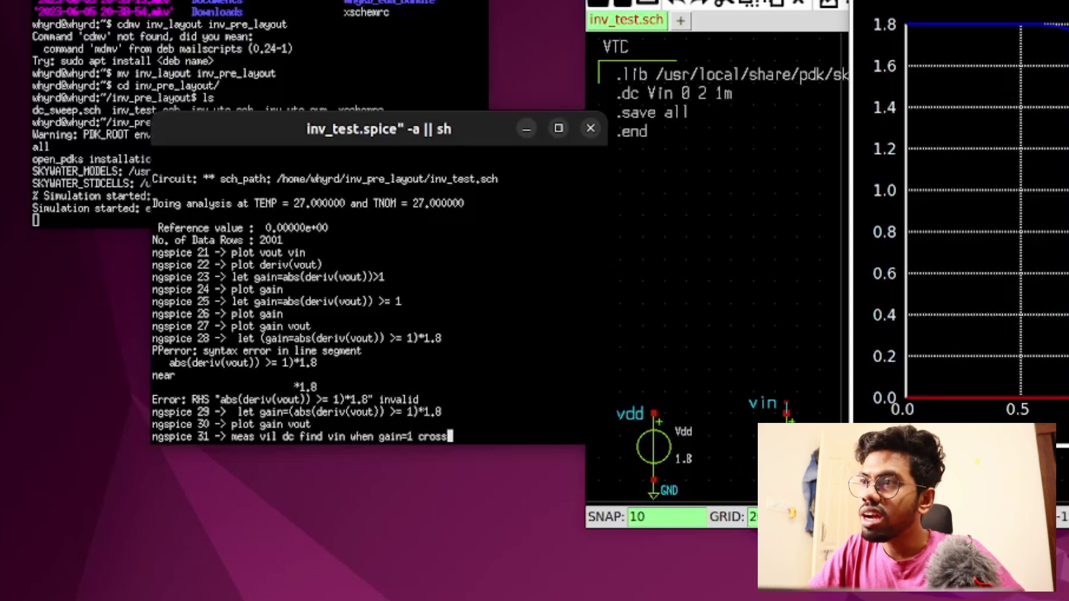
text(=1)
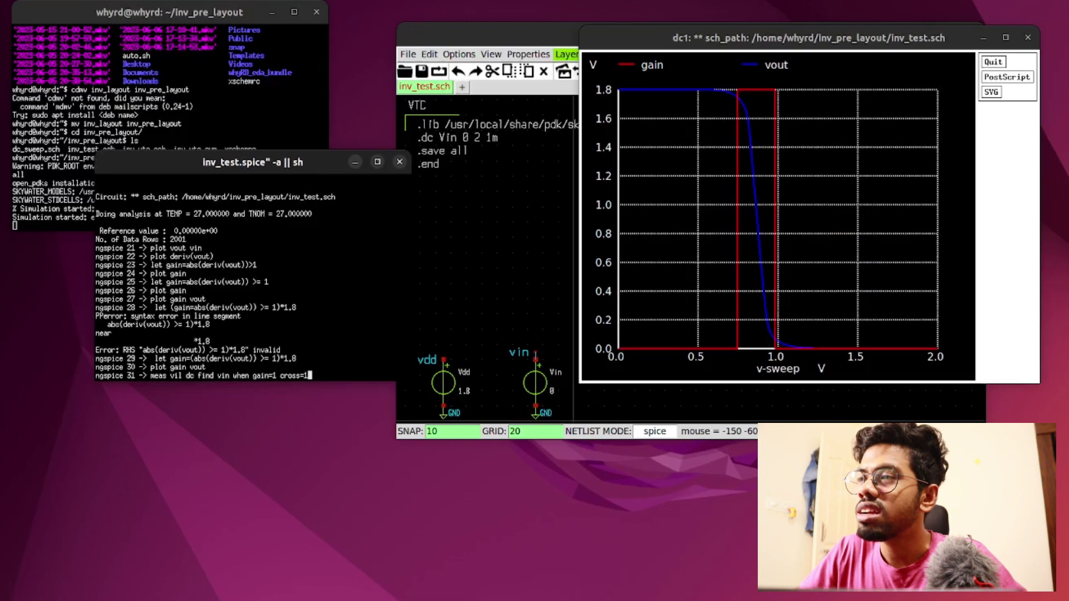
key(Return)
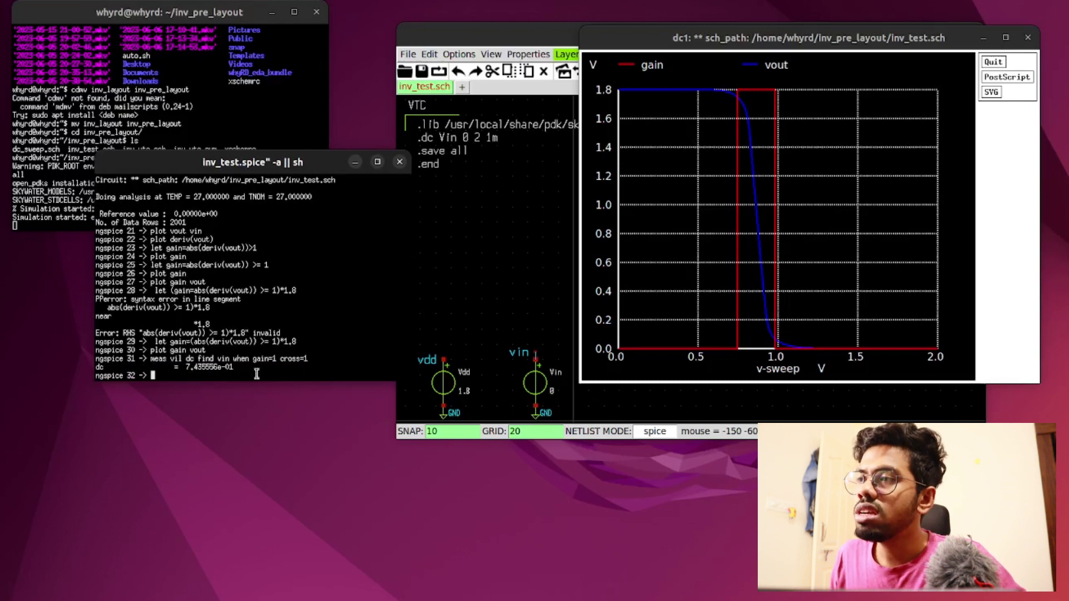
drag(183, 367, 232, 367)
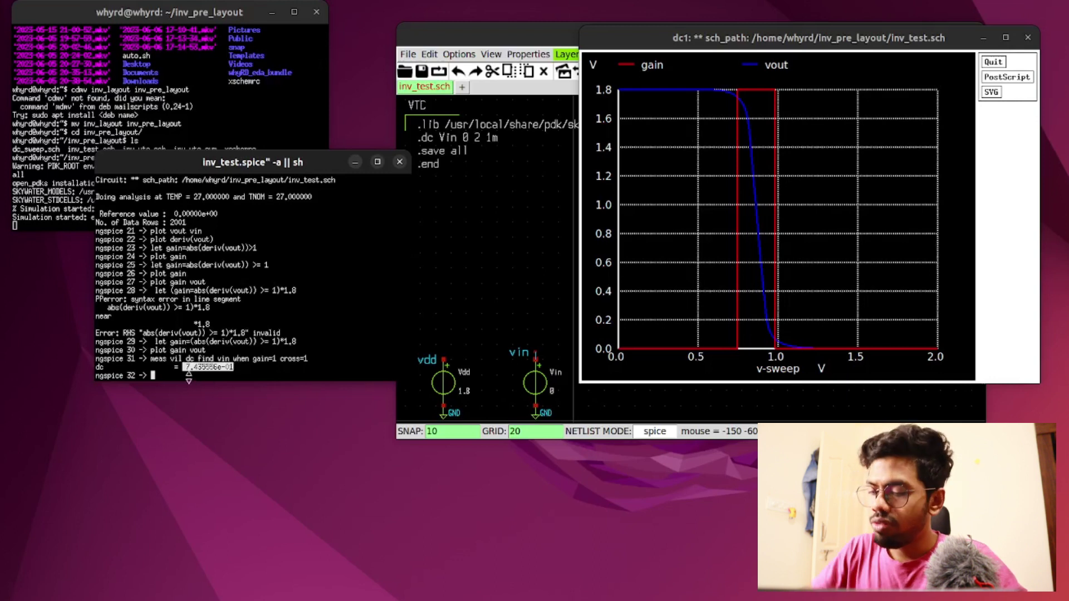
- Rerun the measurement with cross=last to find the last gain=1 crossing
key(Up)
key(BackSpace)
text(last)
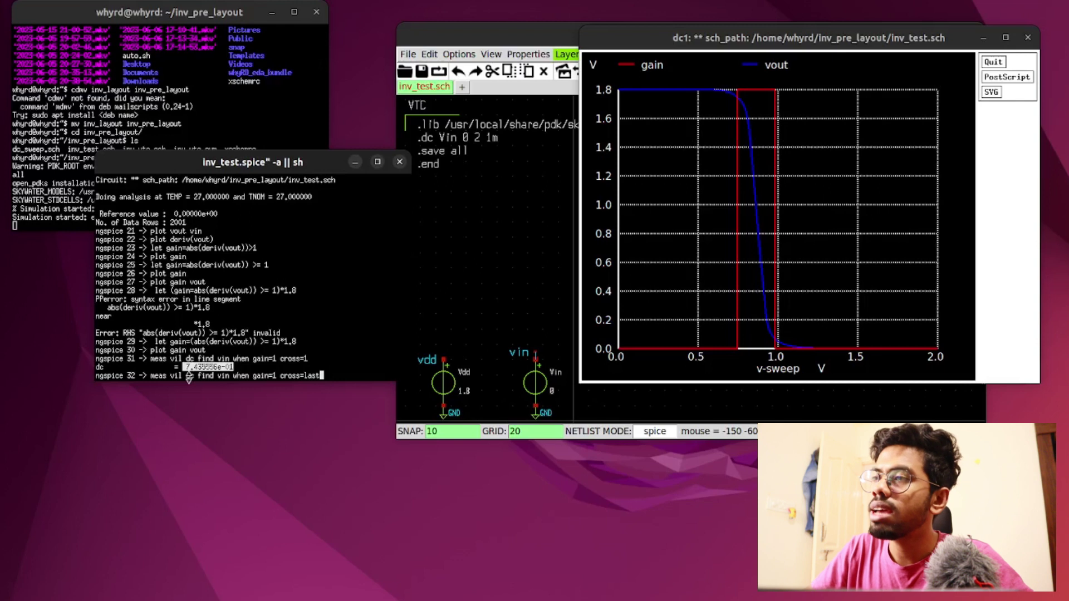
key(Return)
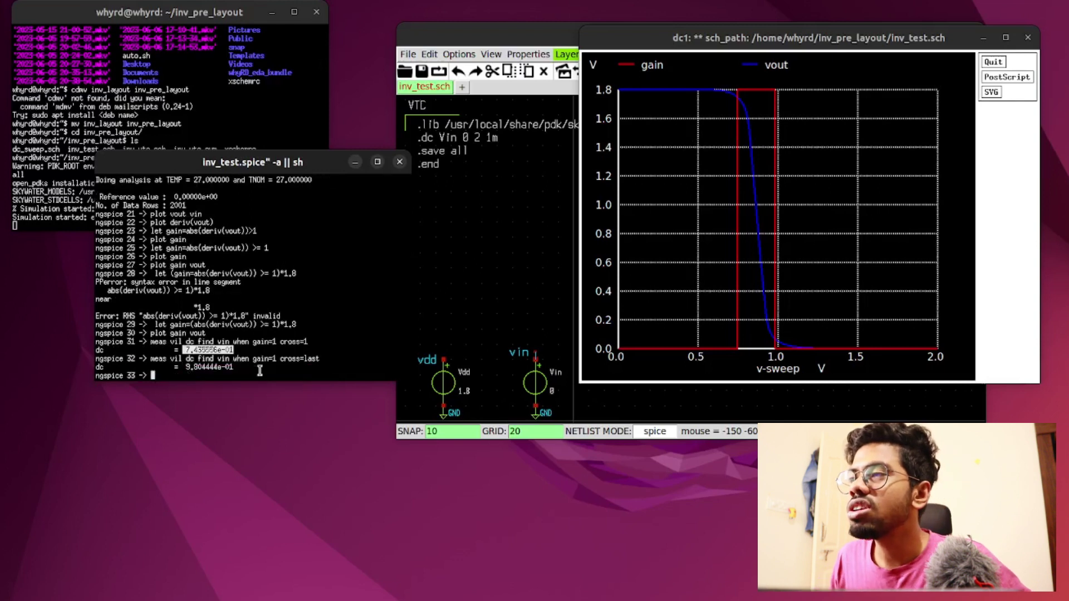
- Highlight the 9.804444e-01 and 7.435556e-01 results in the console
drag(235, 367, 183, 368)
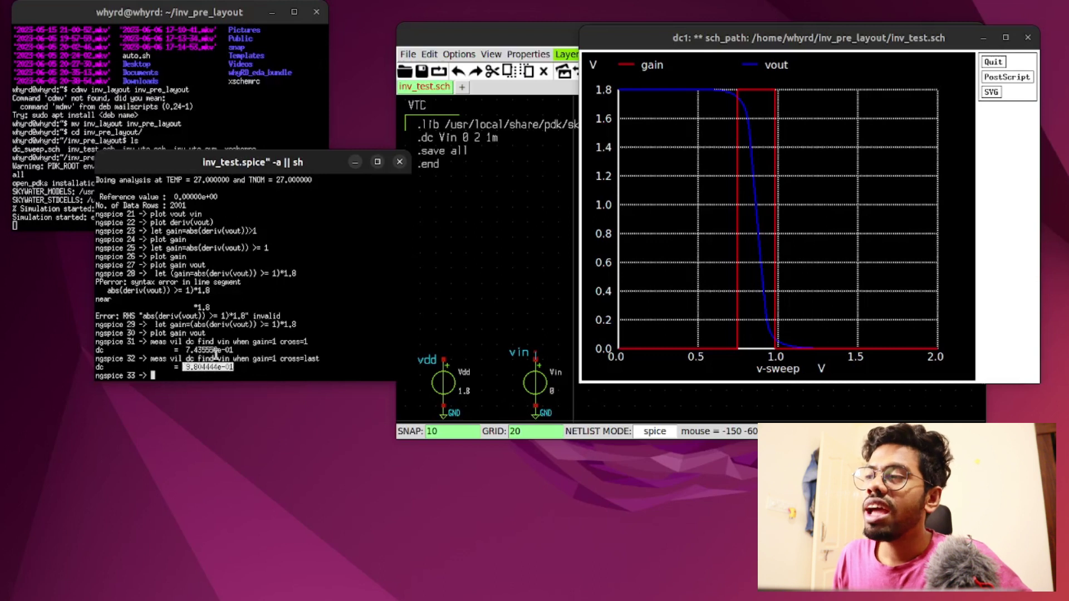
drag(234, 350, 182, 368)
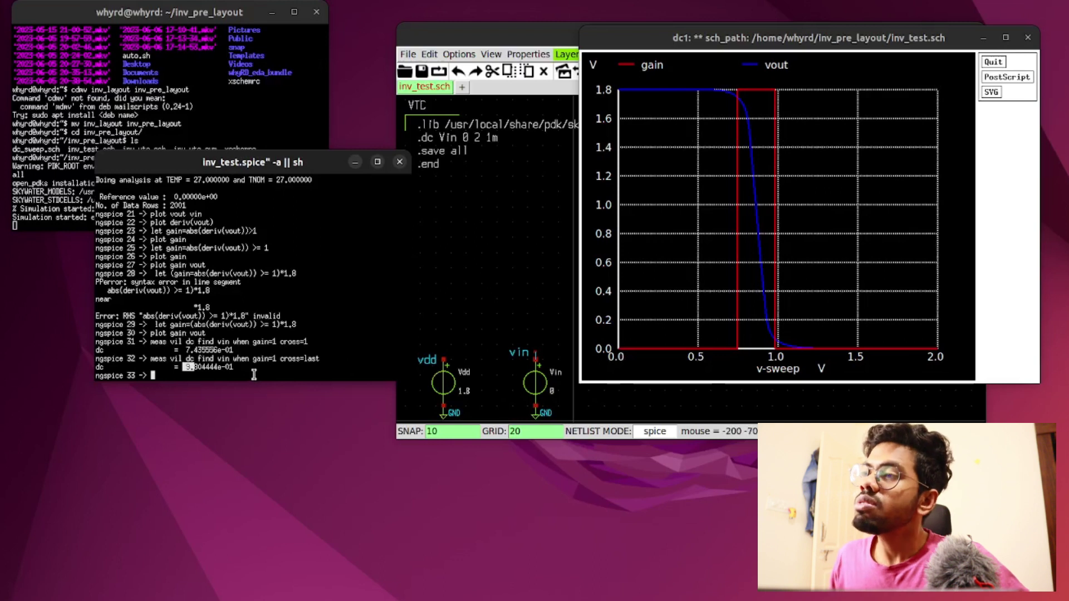
drag(326, 362, 282, 363)
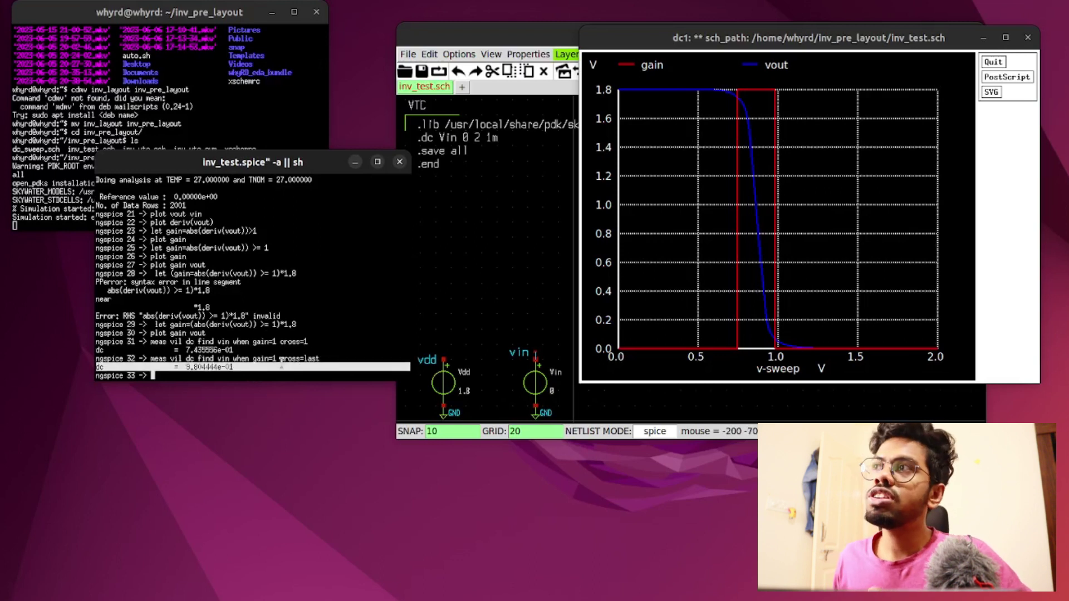
click(287, 359)
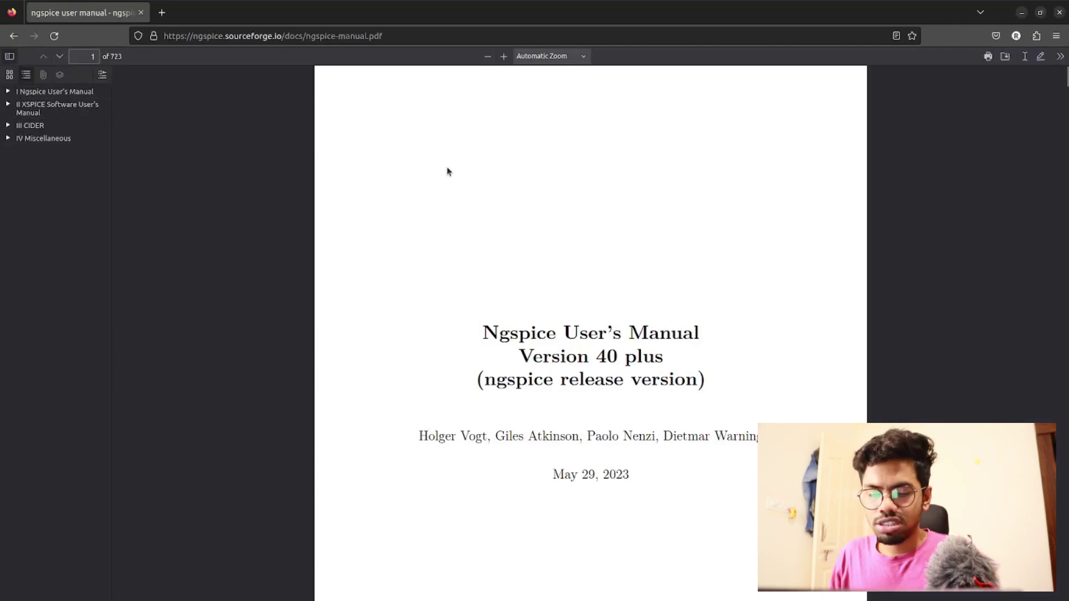
- Search the manual for 'cross', then 'meas', then '.measurm'
key(ctrl+f)
text(cros)
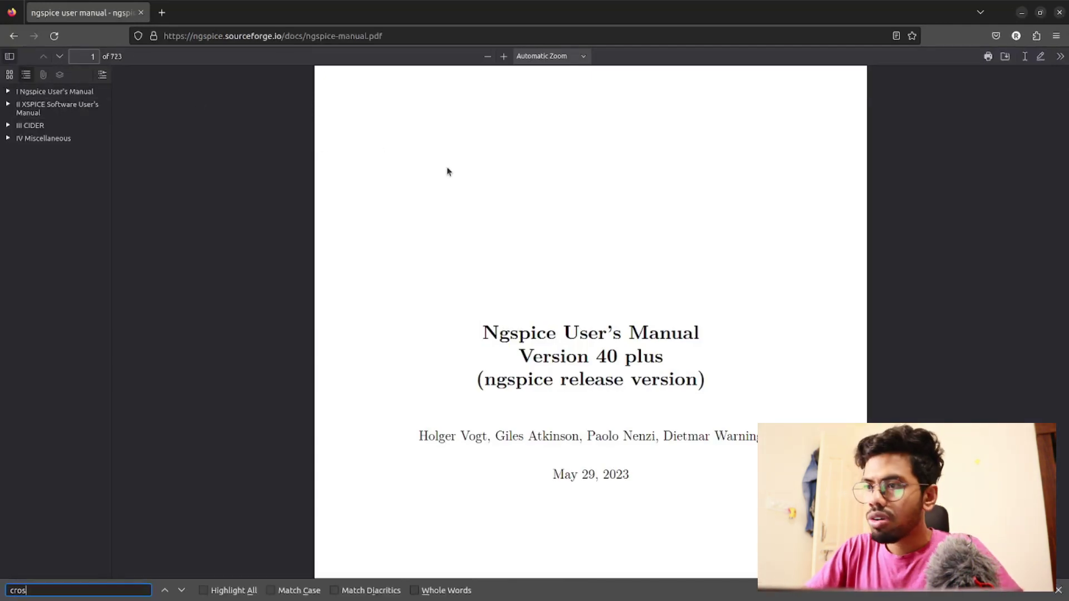
text(s)
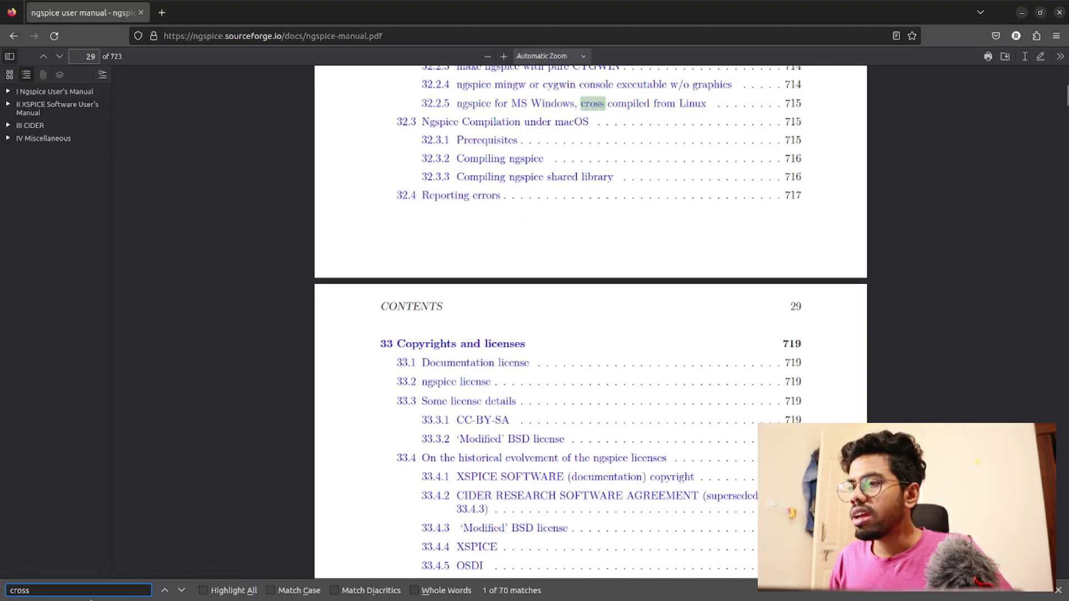
key(BackSpace)
key(BackSpace)
key(BackSpace)
key(BackSpace)
key(BackSpace)
text(m)
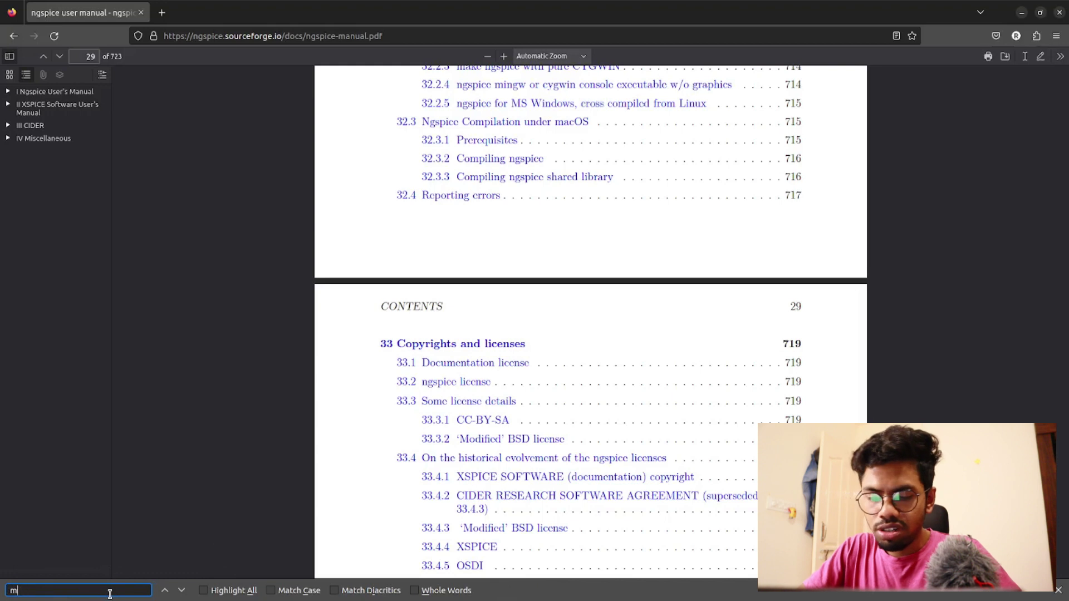
text(eas)
key(BackSpace)
key(BackSpace)
key(BackSpace)
key(BackSpace)
text(.measurment)
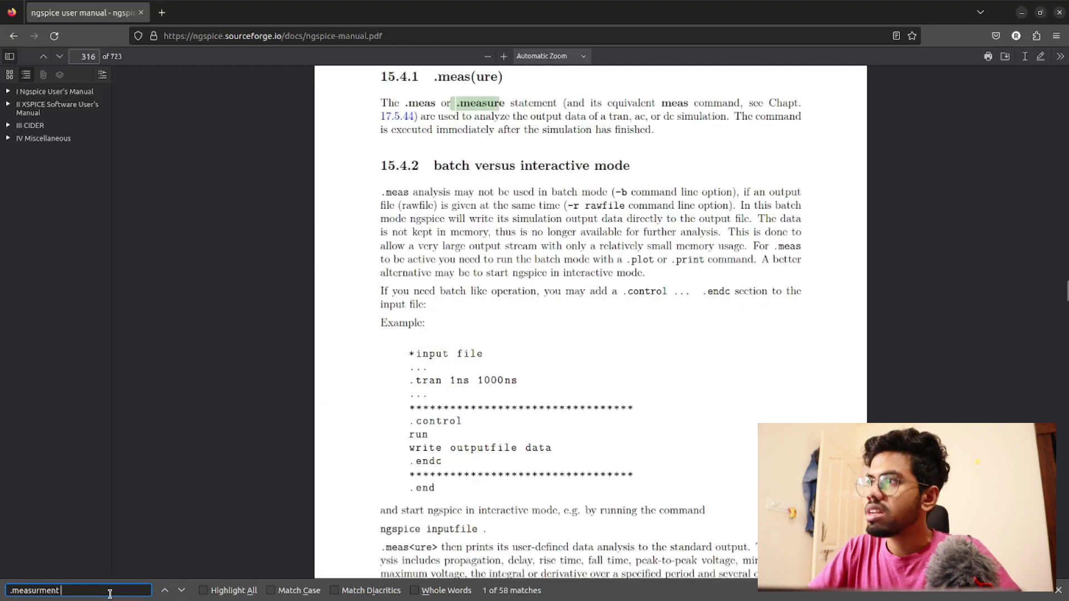
- Highlight the CROSS=# description on page 317, then minimize the manual
scroll(482, 234, down, 10)
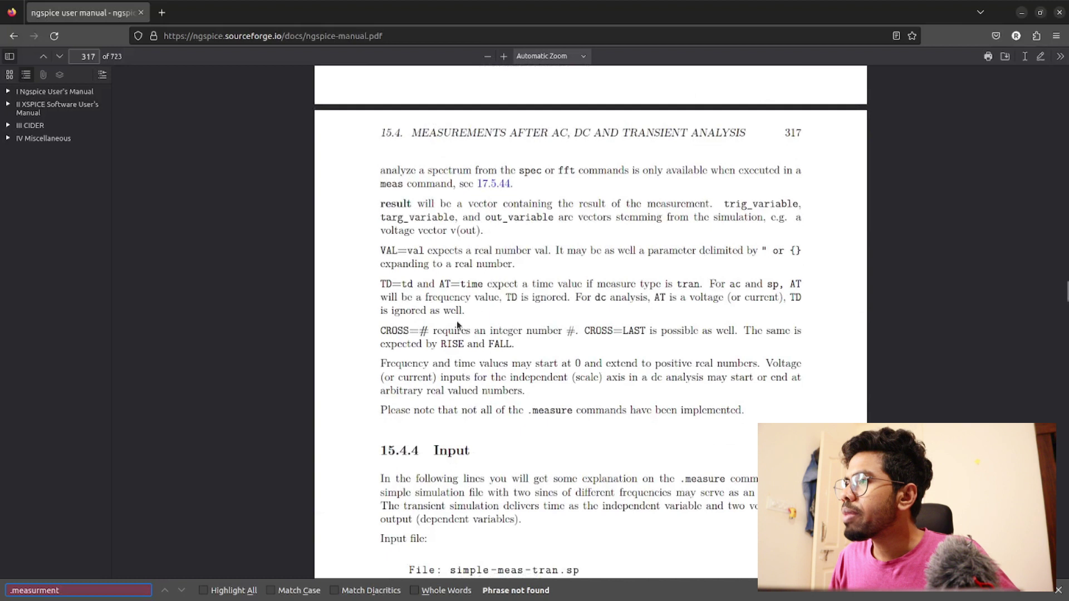
drag(380, 331, 429, 332)
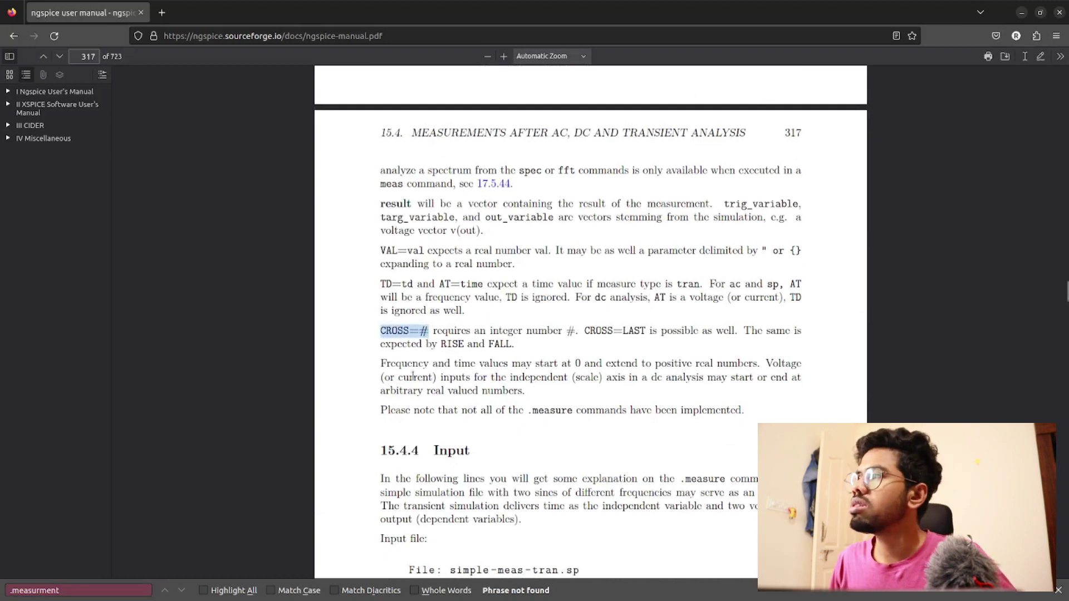
scroll(423, 361, down, 4)
scroll(443, 346, down, 2)
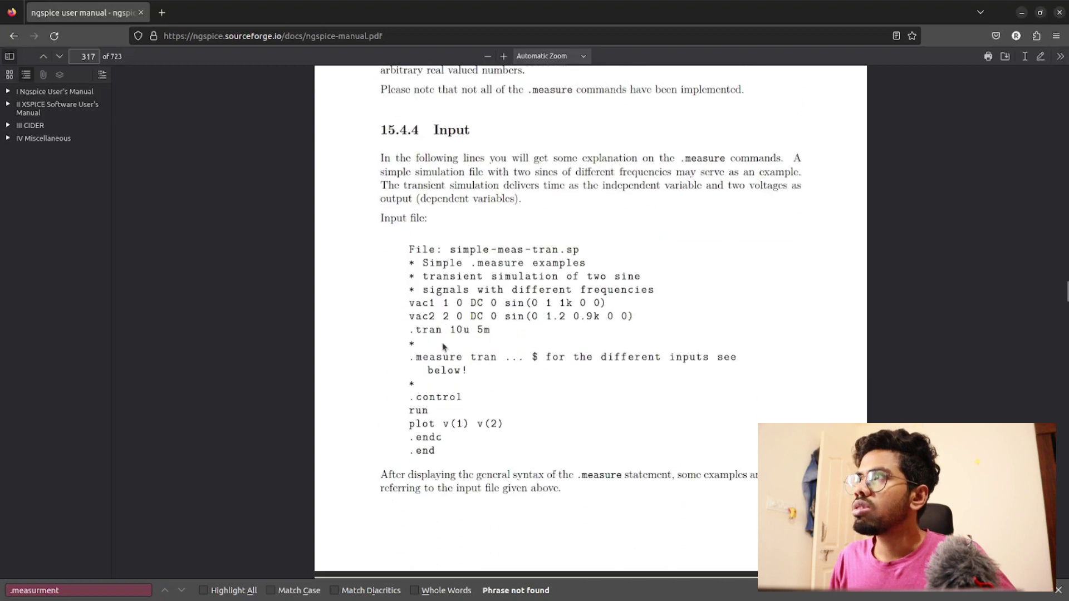
scroll(442, 342, up, 3)
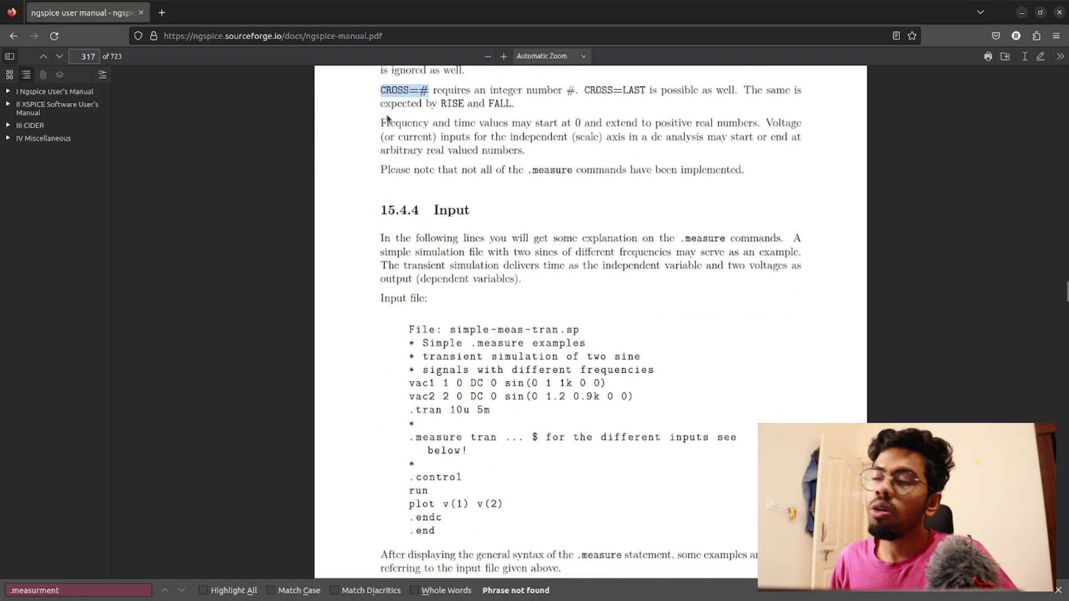
click(1022, 12)
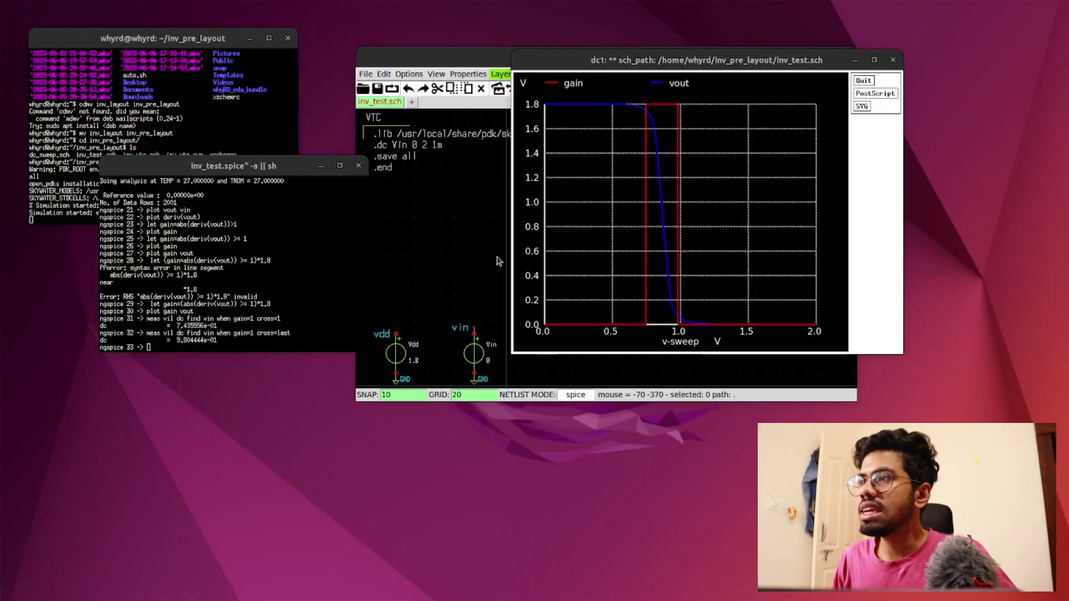
- Highlight the VIL 7.435556e-01 and VIH 9.804444e-01 results in the ngspice console
click(292, 332)
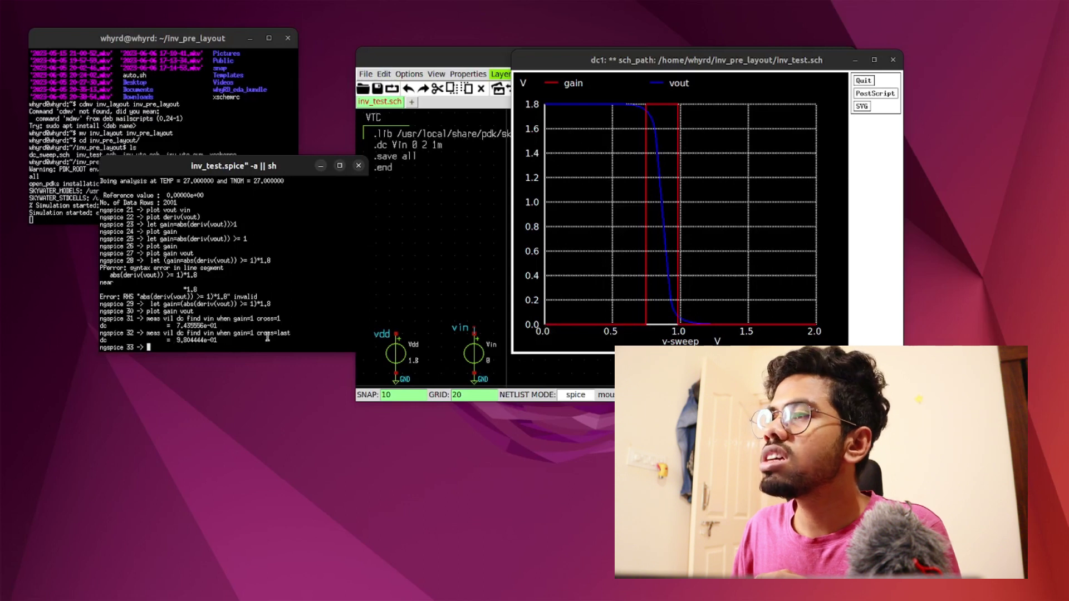
drag(218, 326, 175, 325)
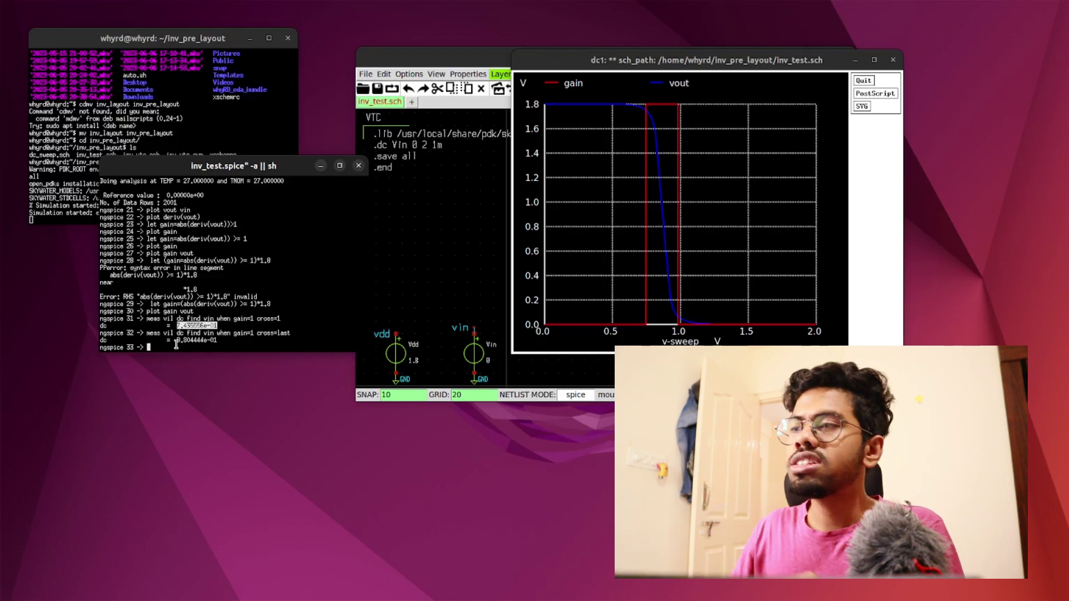
drag(217, 340, 176, 340)
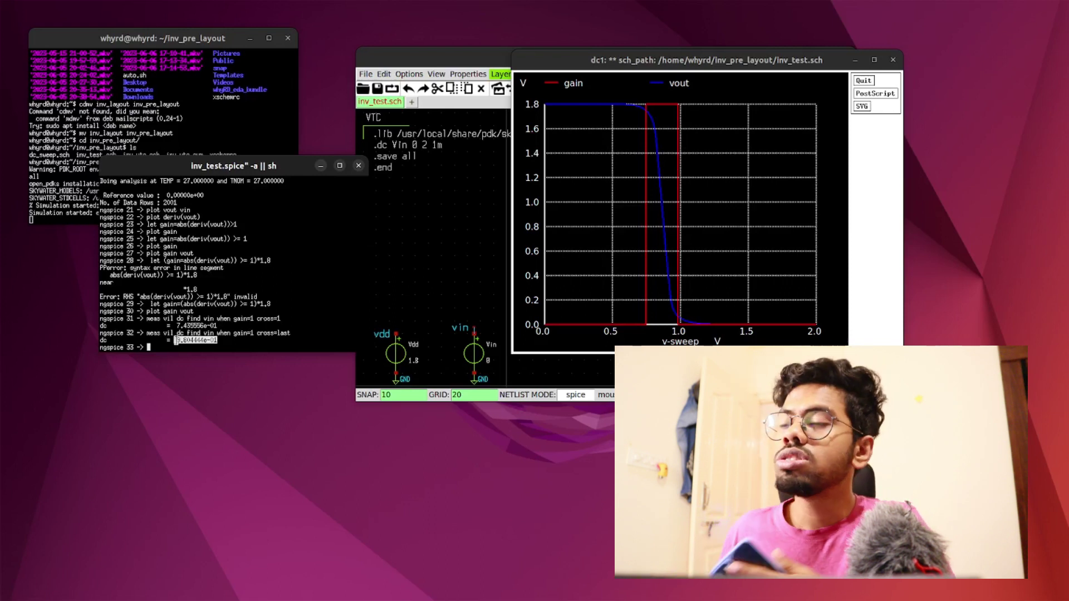
drag(175, 326, 192, 325)
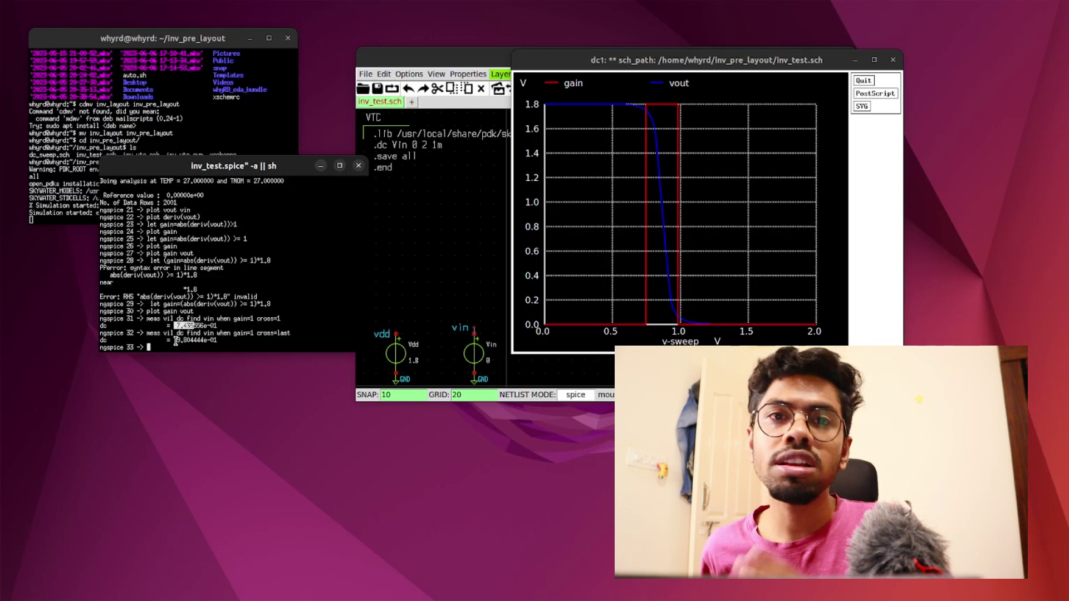
drag(228, 341, 173, 327)
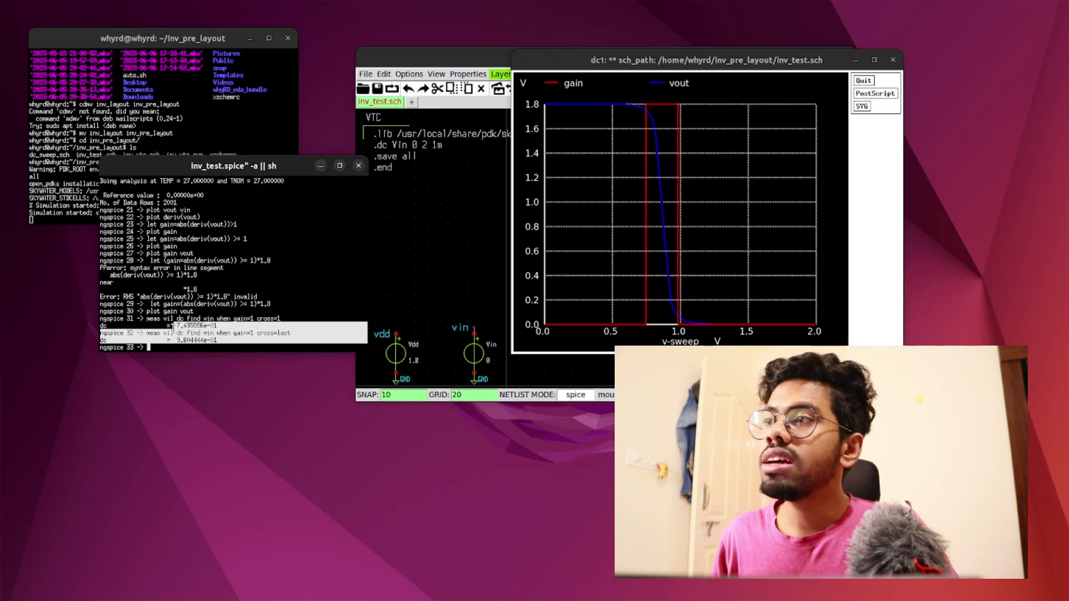
click(170, 349)
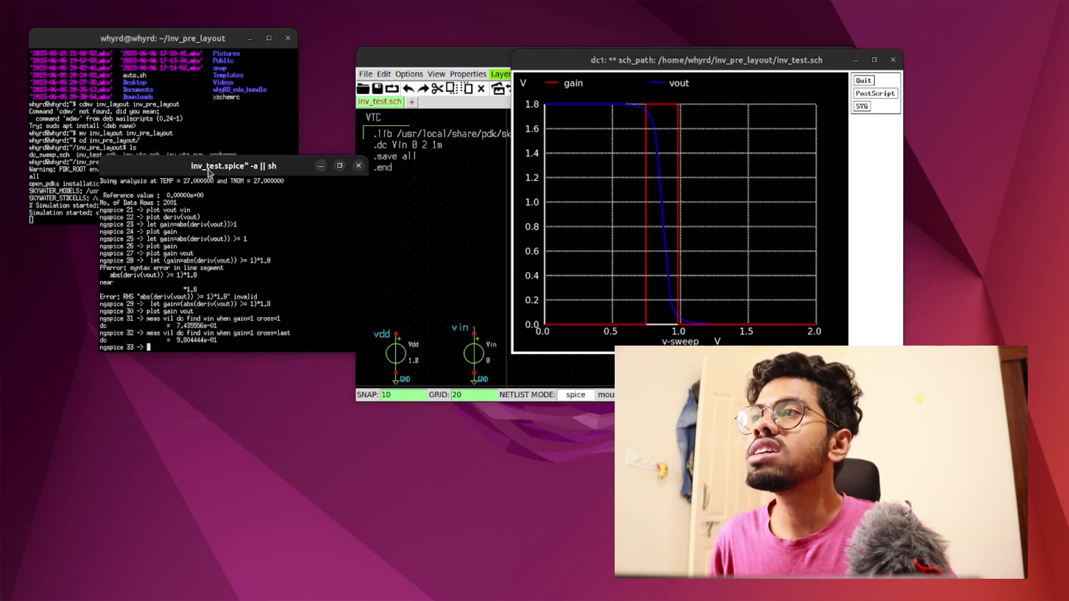
- Reposition the terminal beside the raised inverter schematic and highlight the VIL result again
drag(207, 171, 203, 201)
click(480, 60)
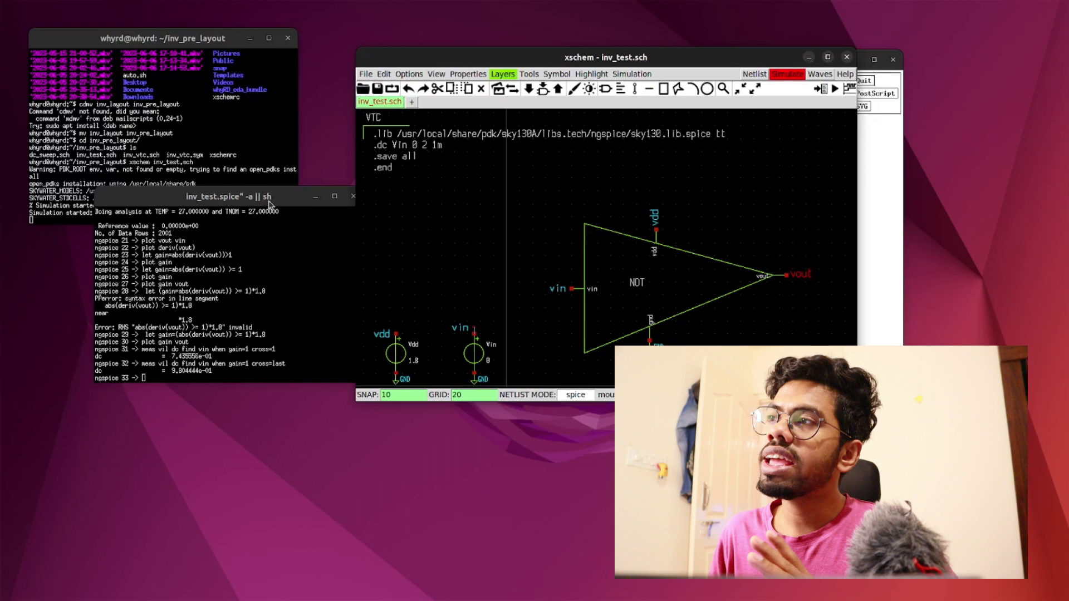
drag(269, 204, 236, 171)
drag(182, 323, 140, 339)
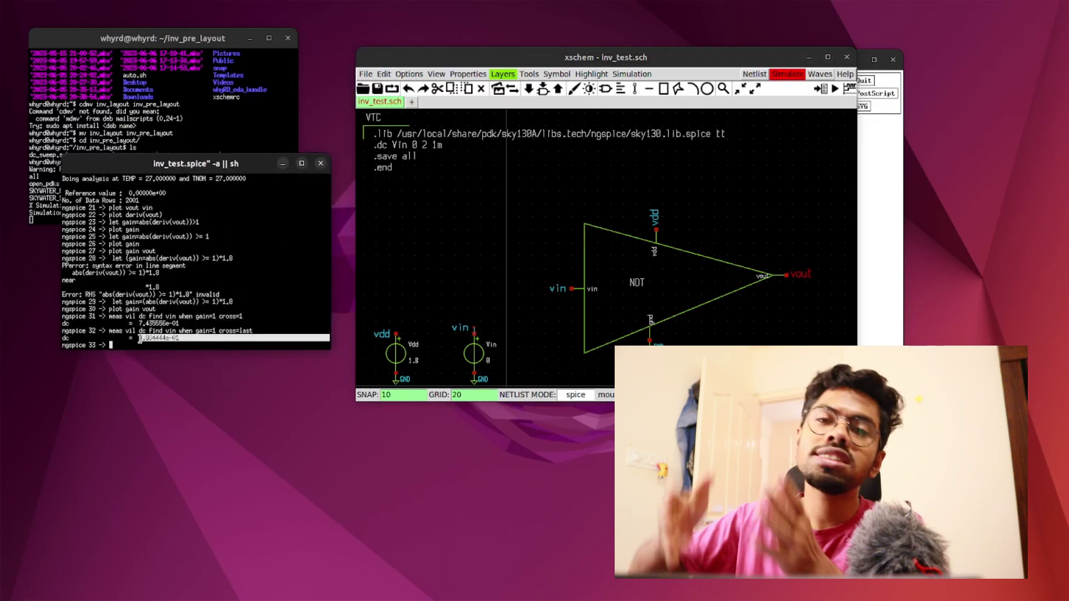